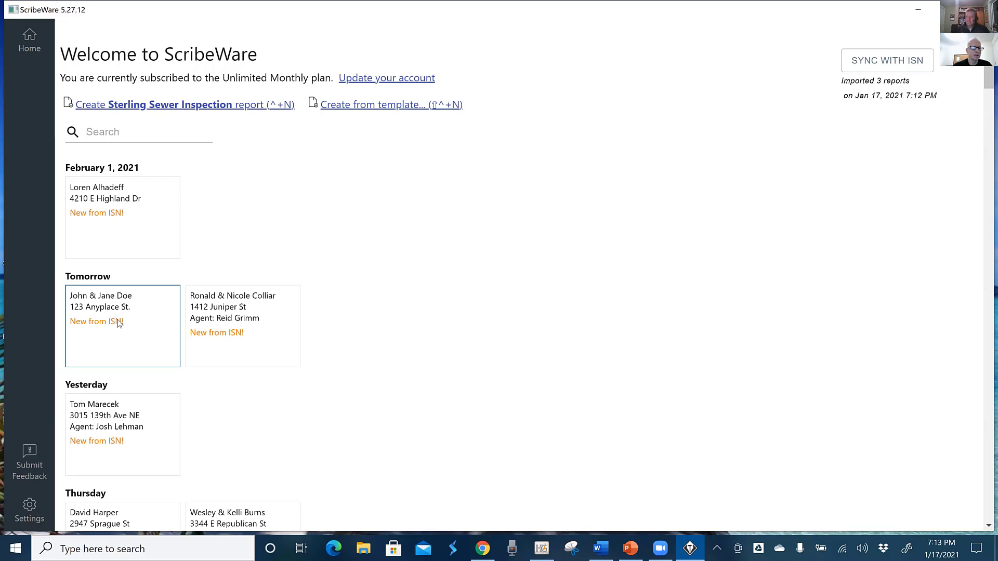
Create a report from the Sterling Sewer Inspection template
key(ctrl+shift+n)
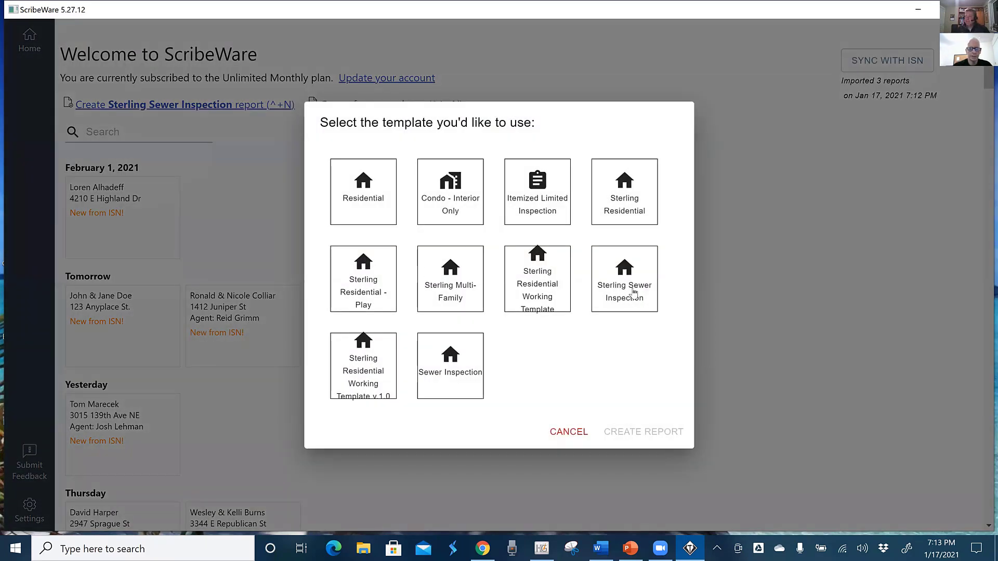
click(634, 286)
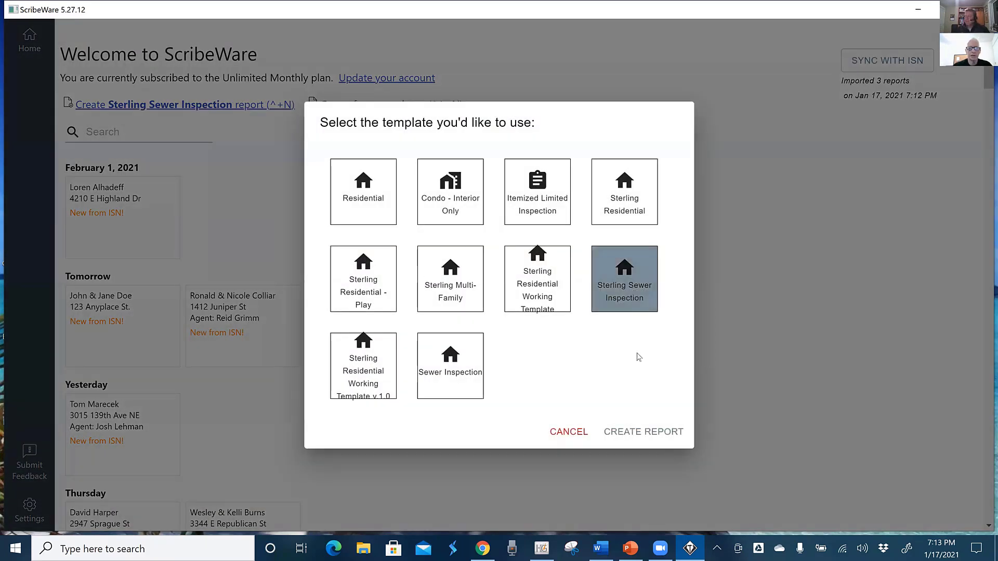
click(635, 432)
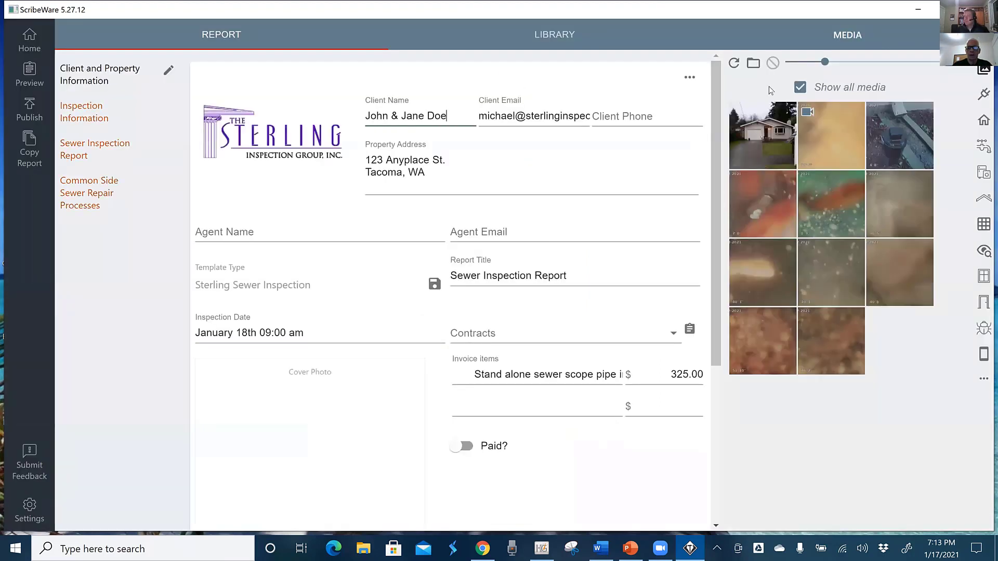
Set the report's media folder to the client's 18 Jan 2021 folder under My Drive, ###01 2021 SEWER SCOPES, on Google Drive File Stream (G:)
click(754, 64)
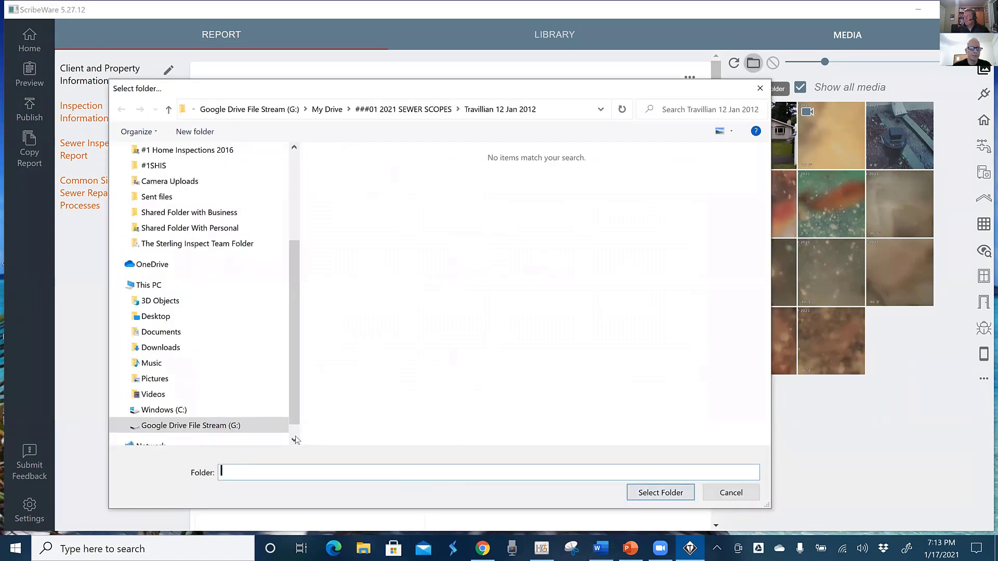
click(242, 425)
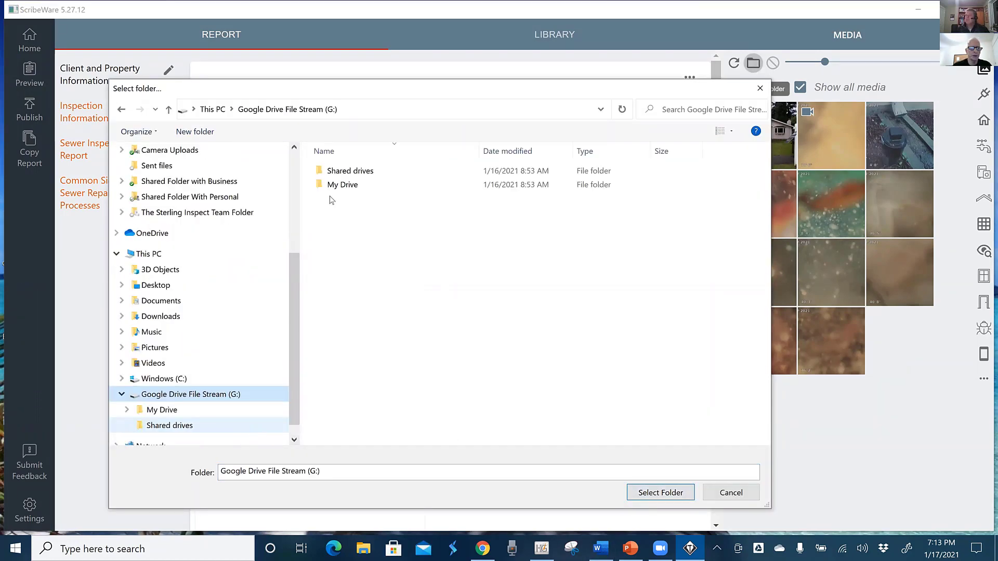
click(340, 185)
double_click(340, 185)
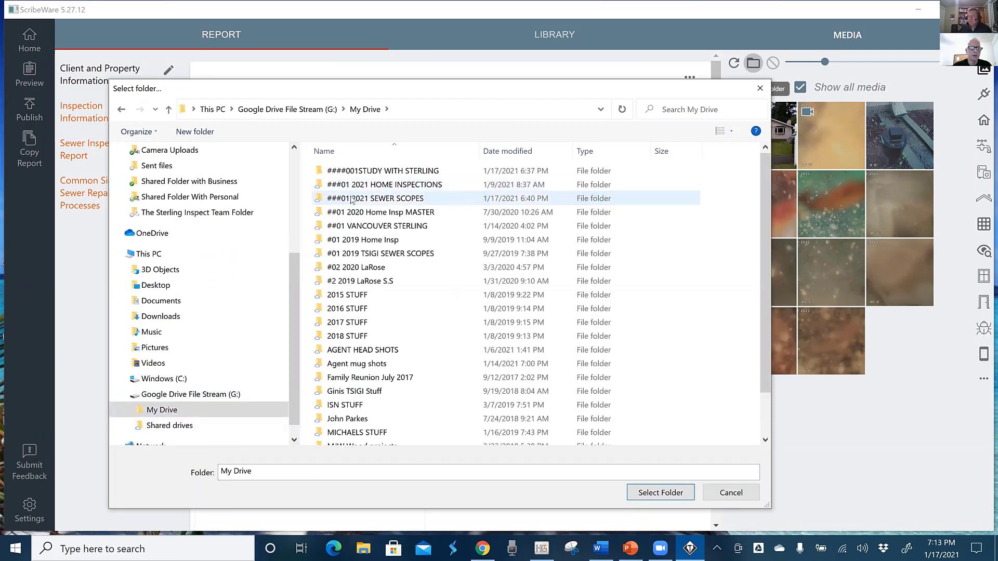
double_click(352, 200)
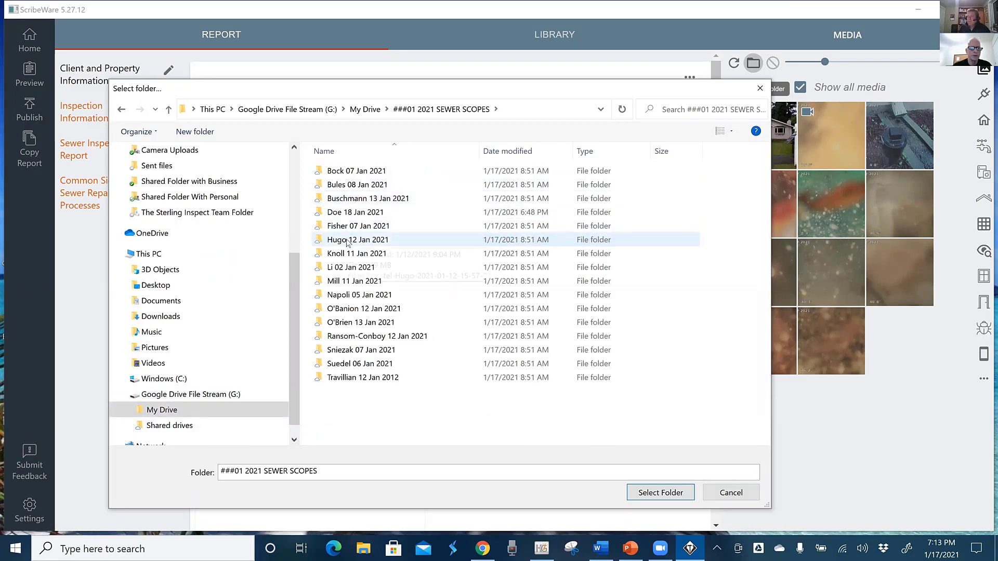
double_click(346, 213)
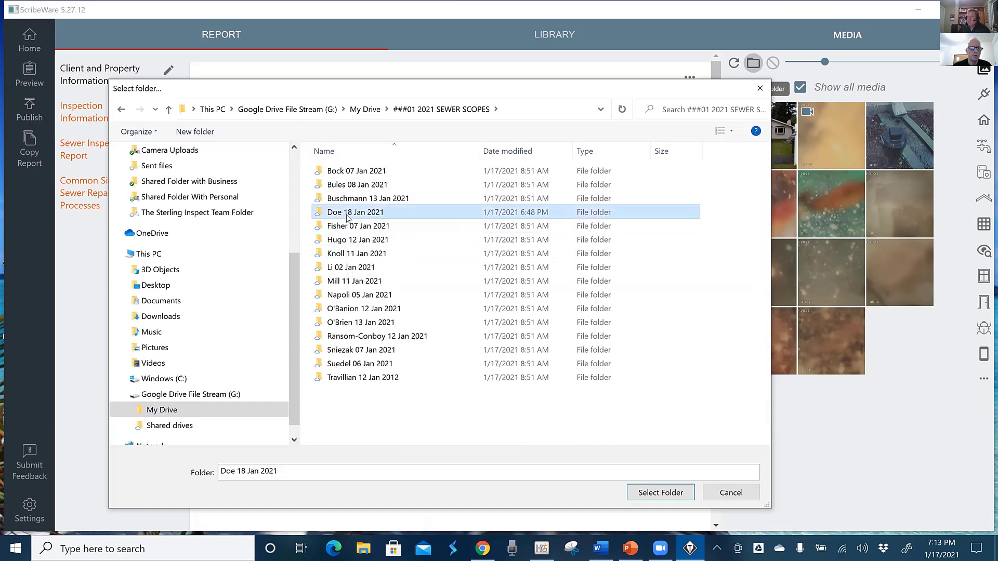
click(644, 494)
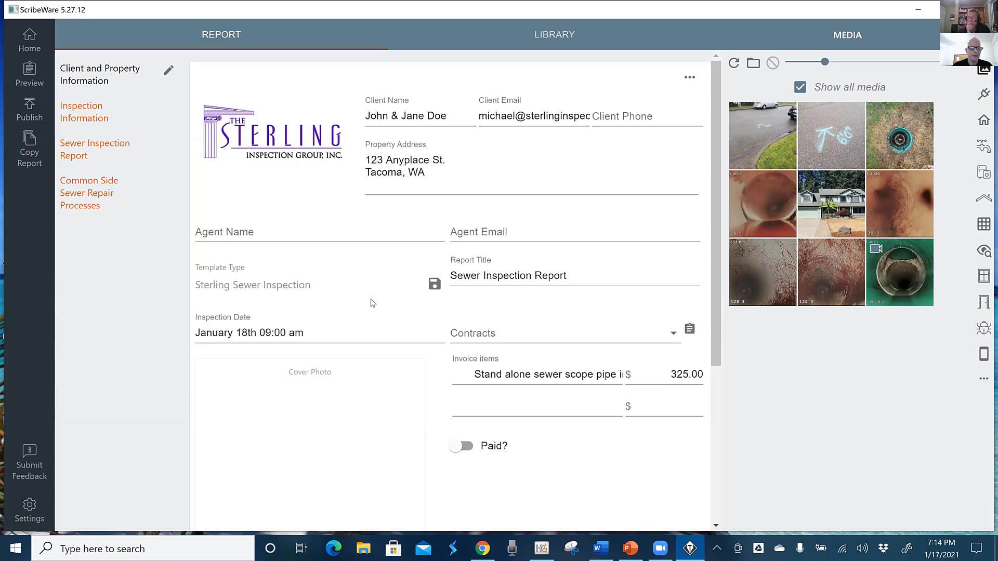
Use the house front photo as the report's cover photo and insert it into the Inspection Information description
drag(818, 209, 271, 391)
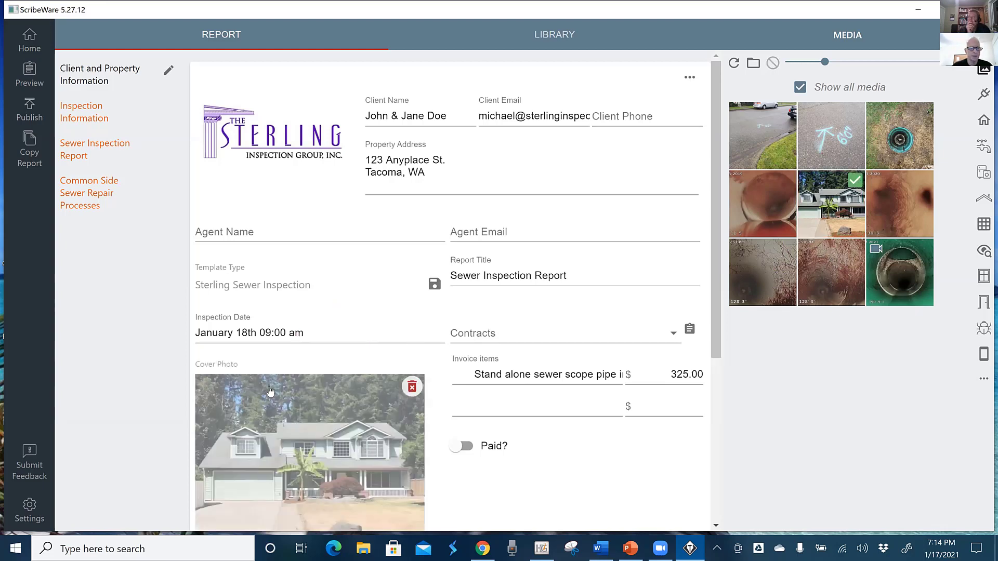
click(90, 109)
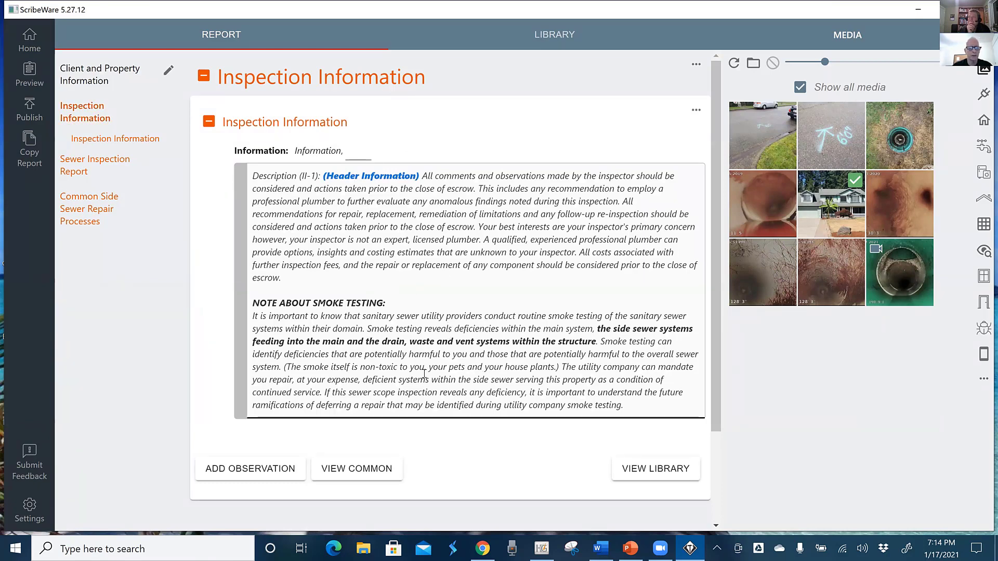
drag(830, 204, 333, 317)
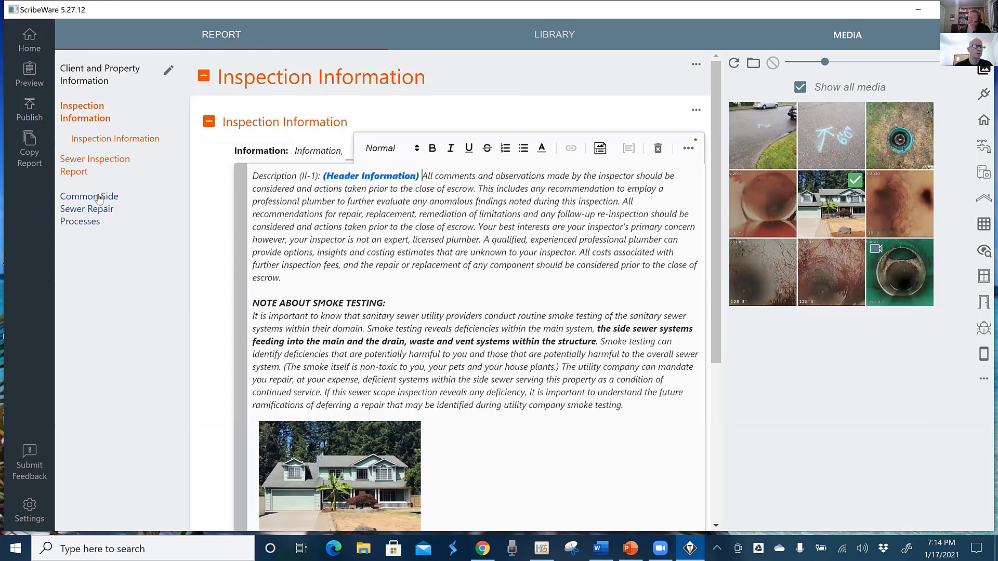
In the Sewer Inspection Report section, add the Clean Out access point with a 4 inch diameter, PVC material and Left Exterior location
click(84, 173)
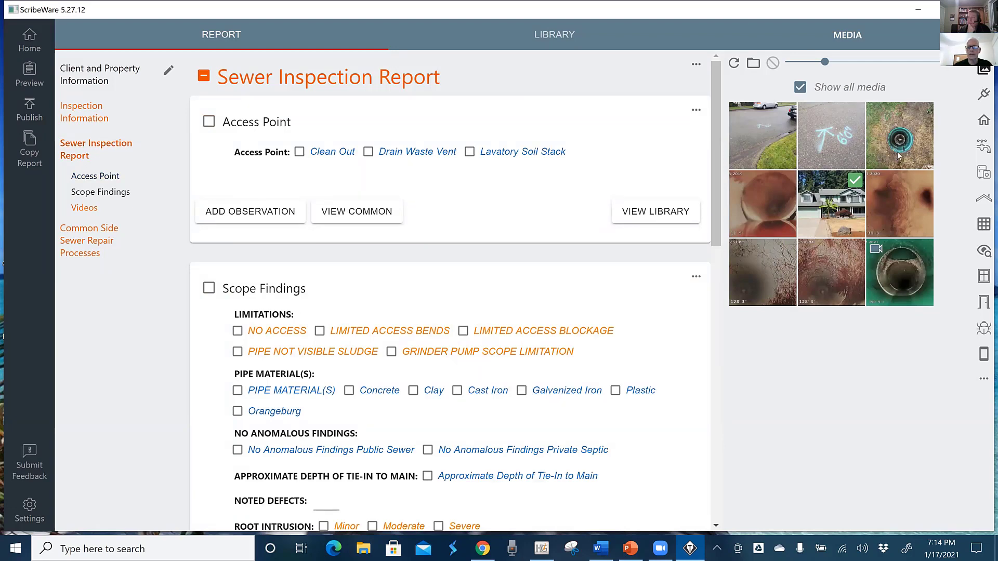
click(326, 156)
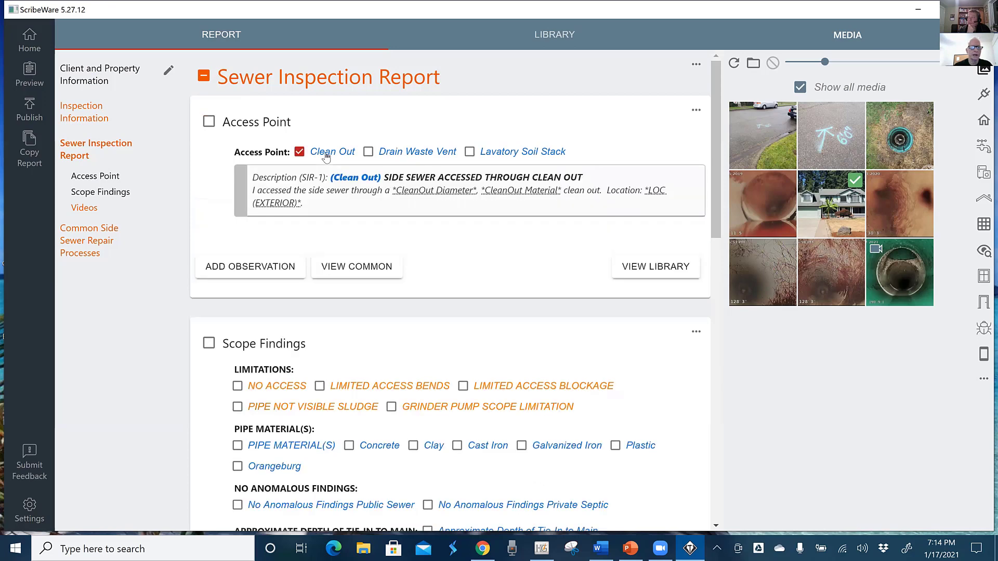
click(416, 192)
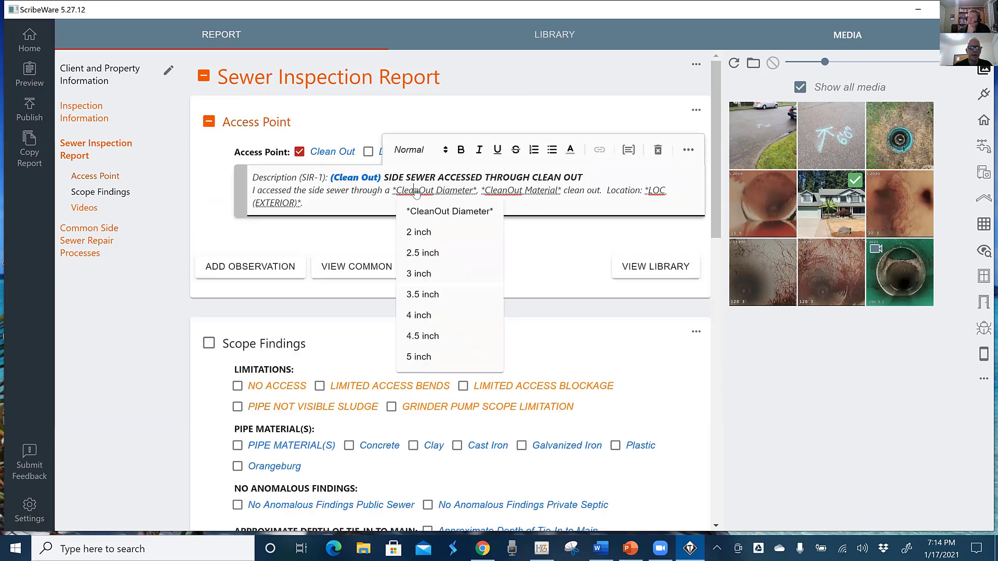
click(417, 316)
click(461, 191)
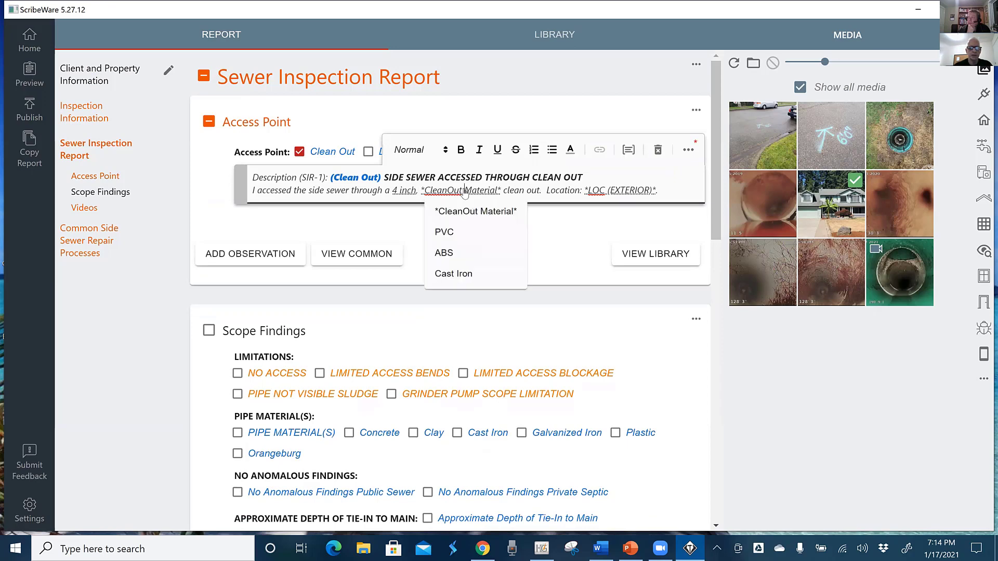
click(455, 239)
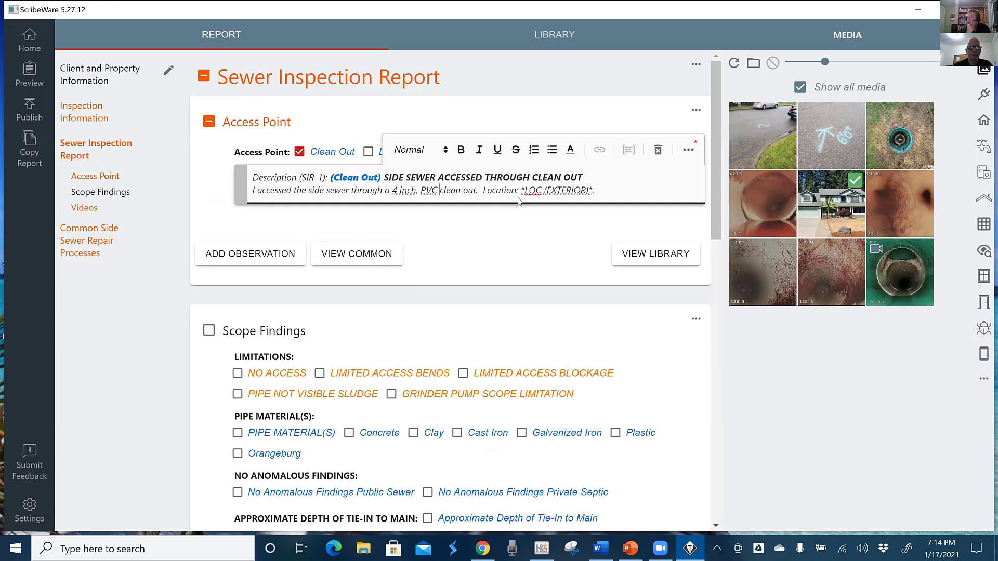
click(533, 192)
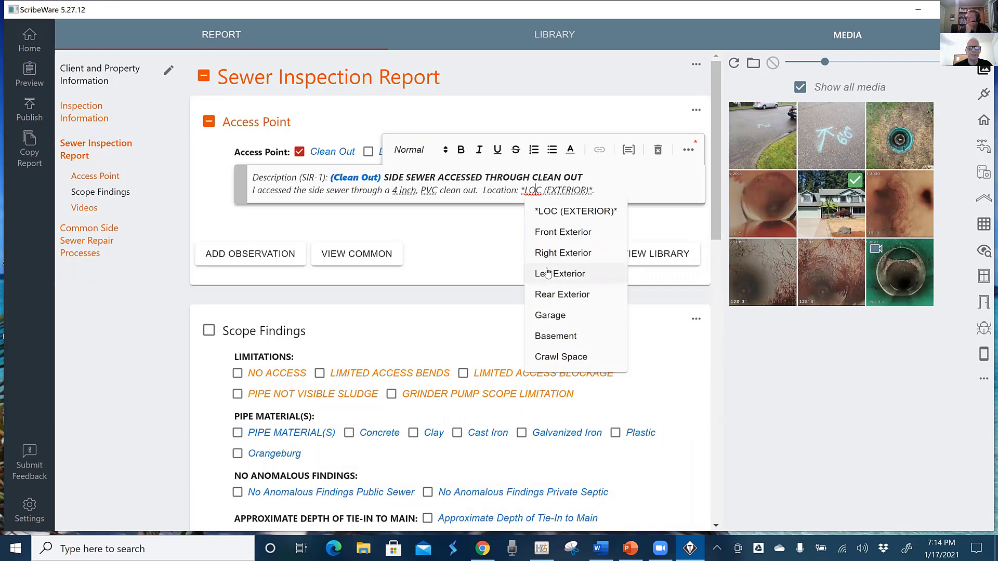
click(549, 274)
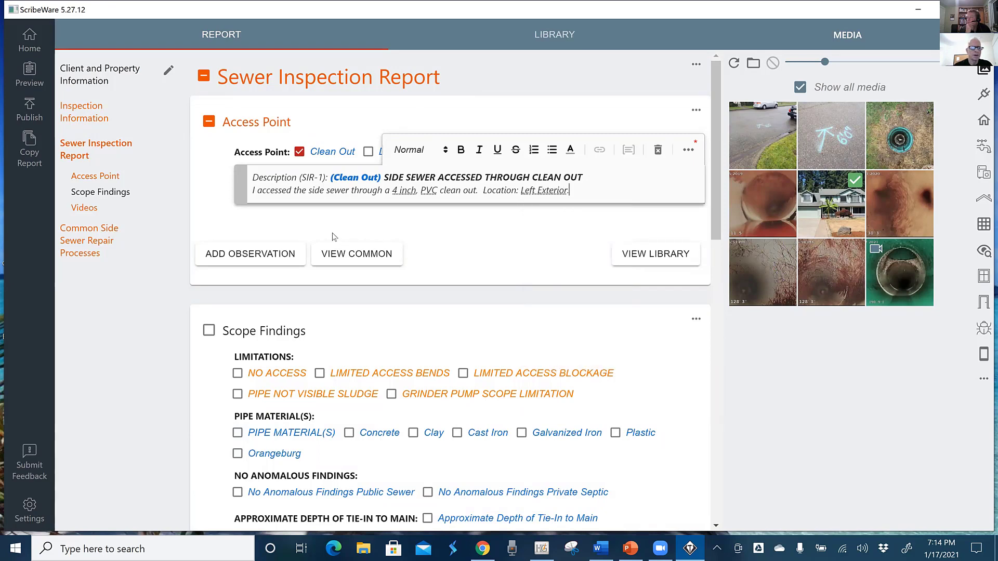
Under Scope Findings, include the PIPE MATERIAL(S) statement and add Plastic, Cast Iron and Concrete in that order
scroll(366, 285, down, 3)
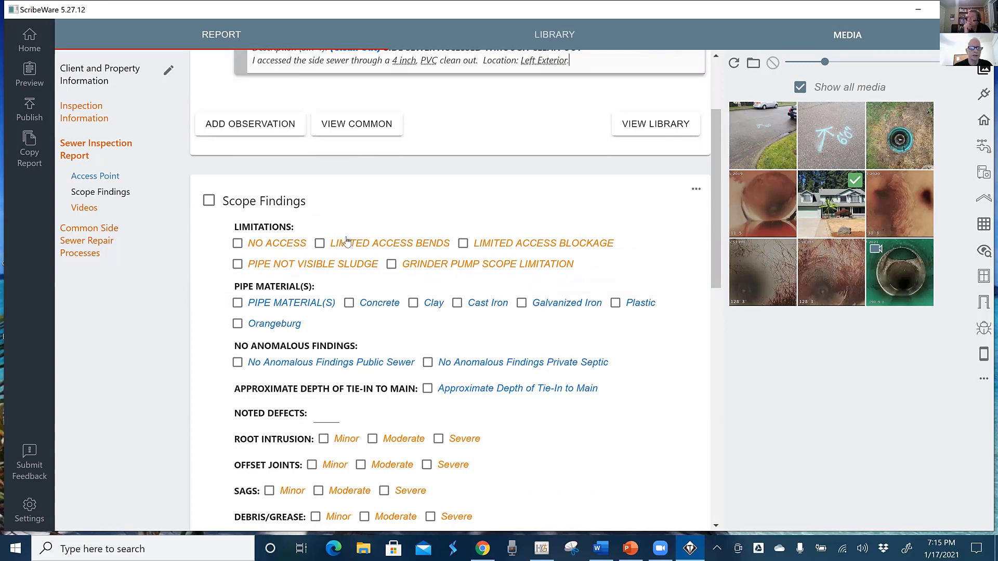
scroll(343, 227, up, 3)
scroll(343, 226, down, 3)
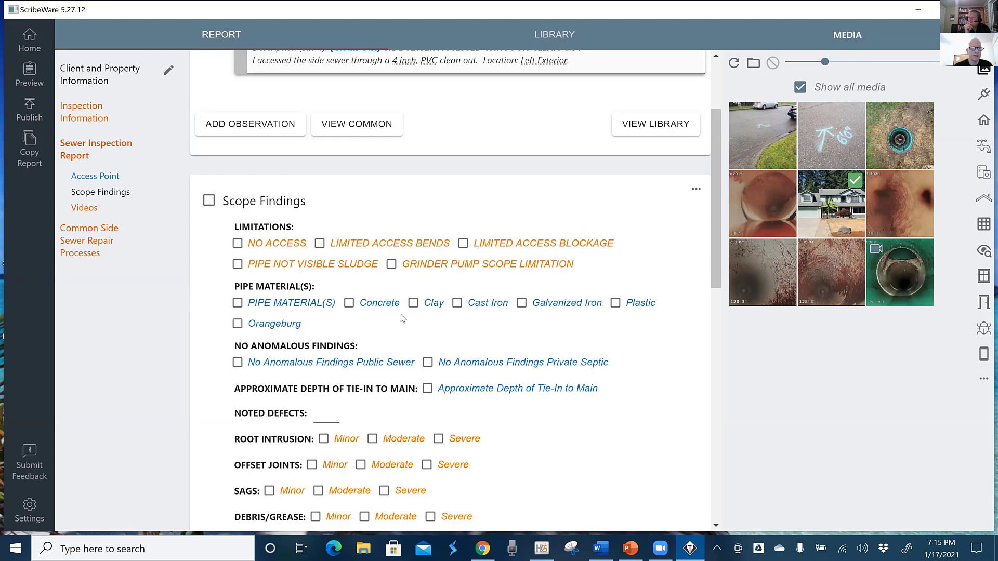
click(260, 307)
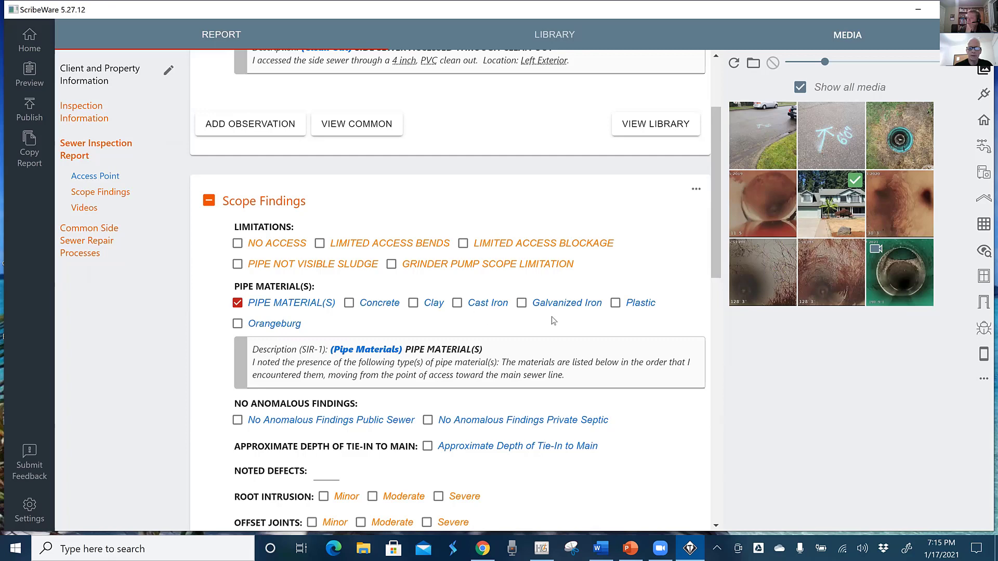
click(616, 304)
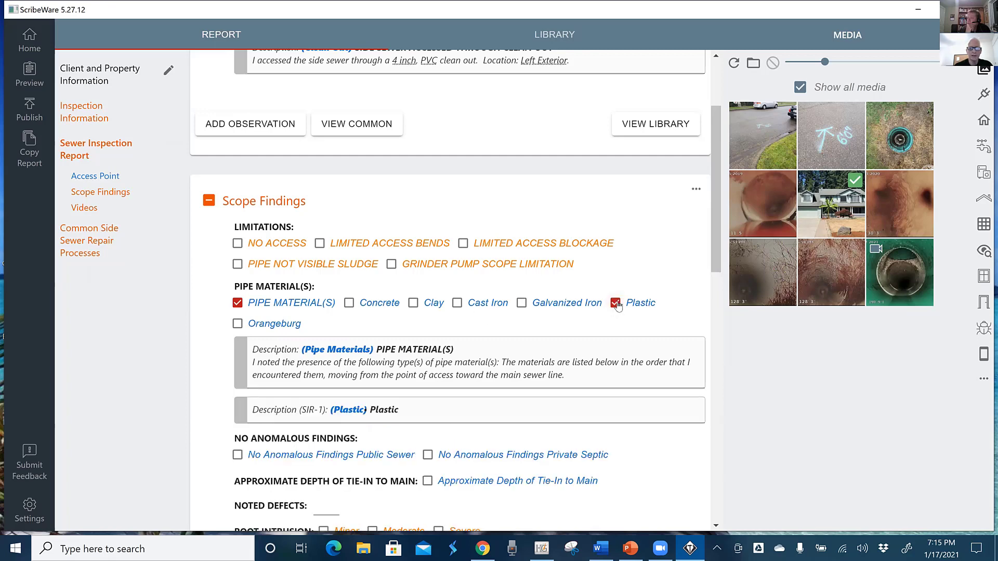
click(489, 305)
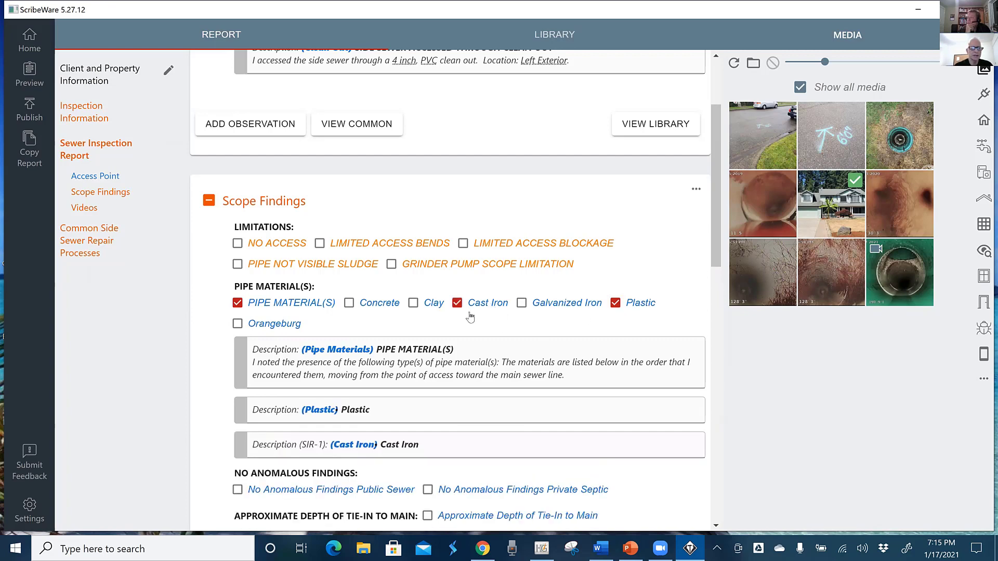
click(381, 308)
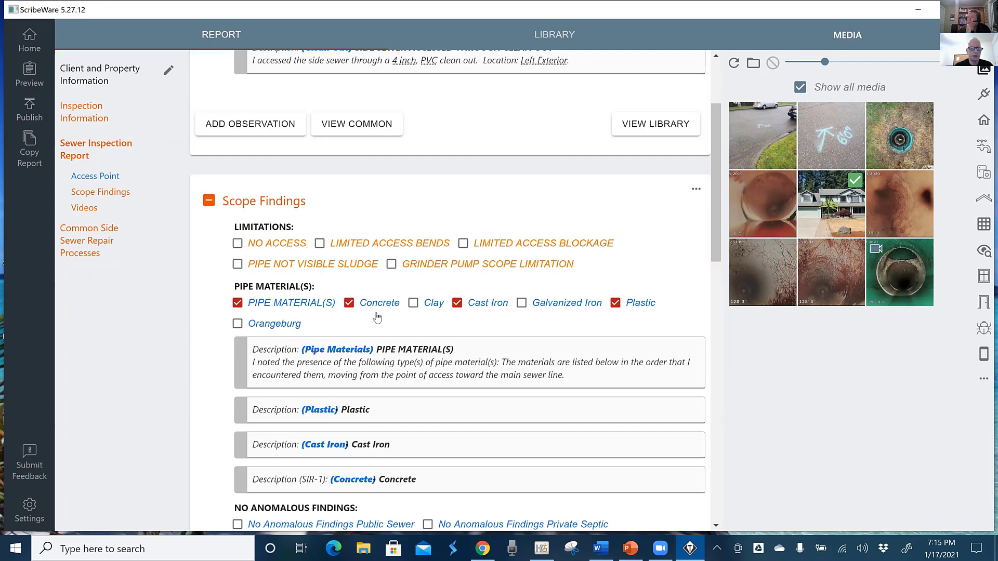
Try the No Anomalous Findings statements for Public Sewer and Private Septic, removing each one again
scroll(377, 317, down, 5)
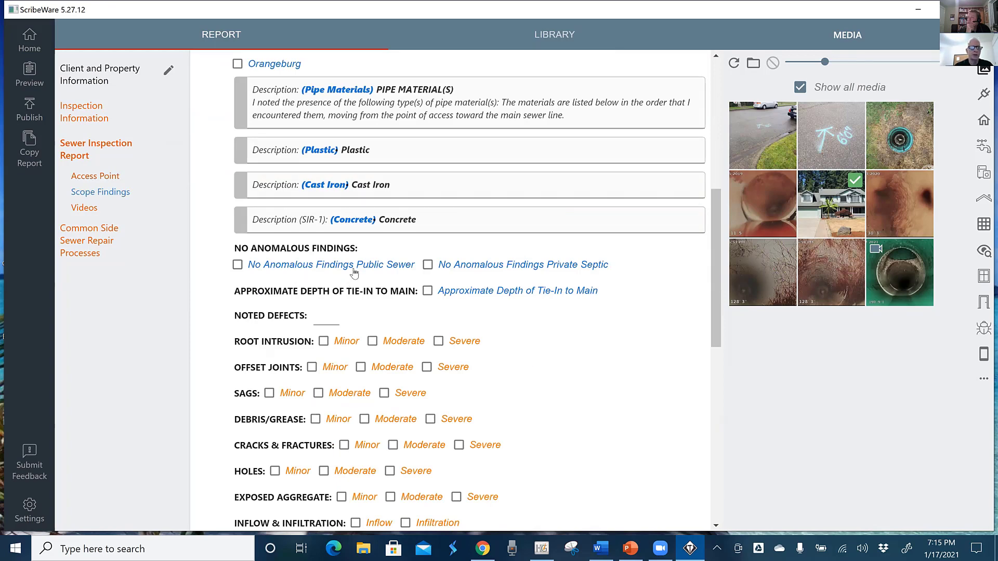
click(354, 273)
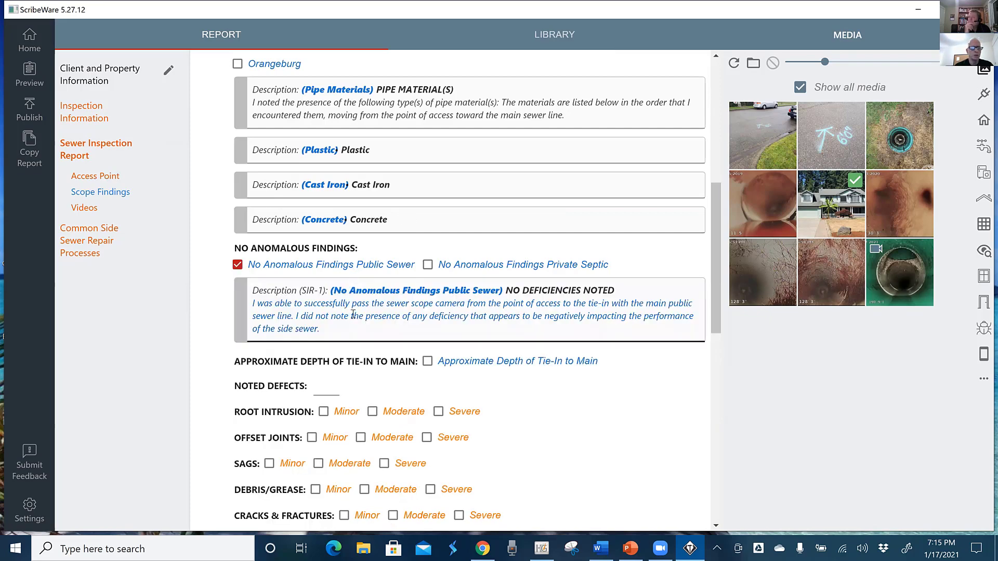
click(343, 268)
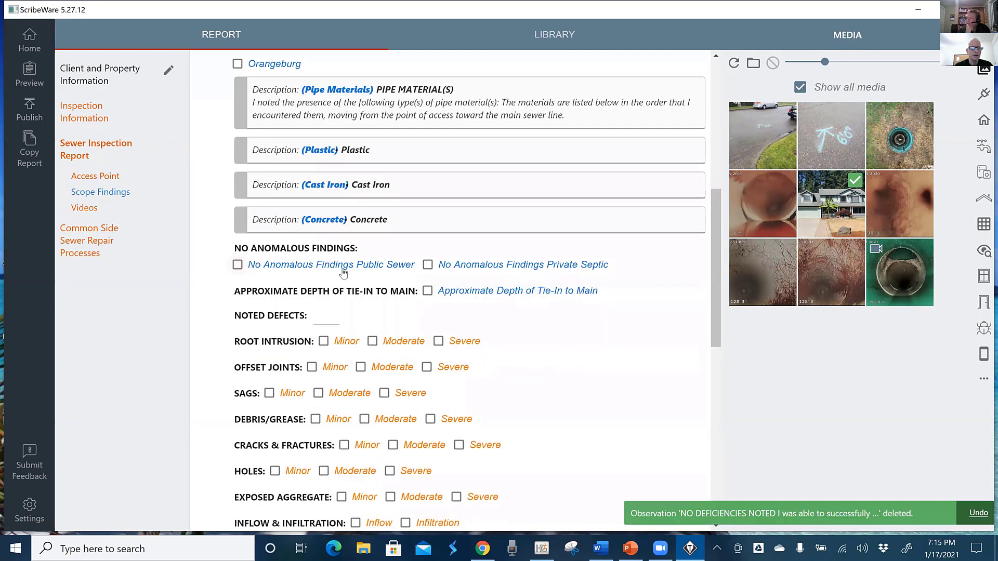
click(428, 265)
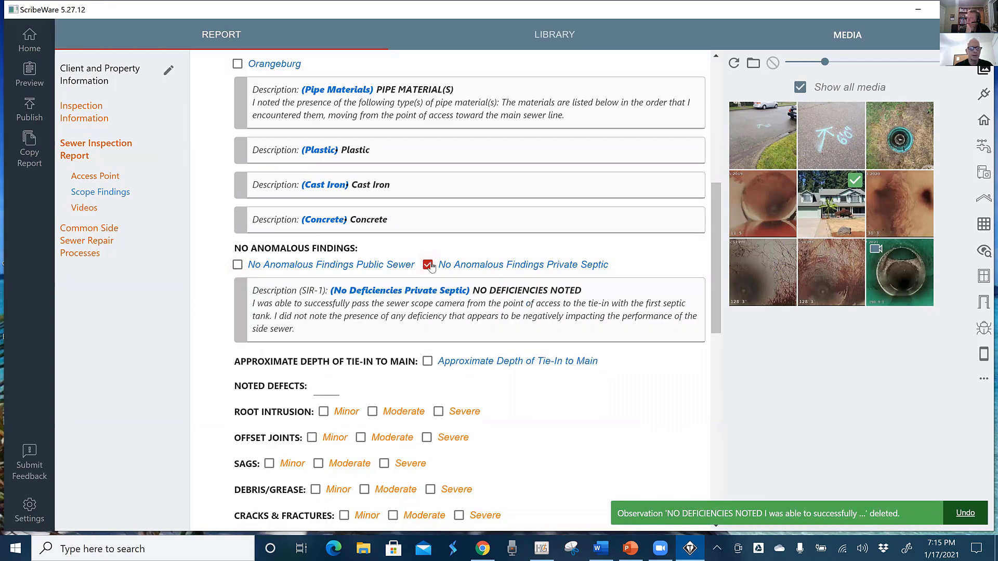
click(428, 266)
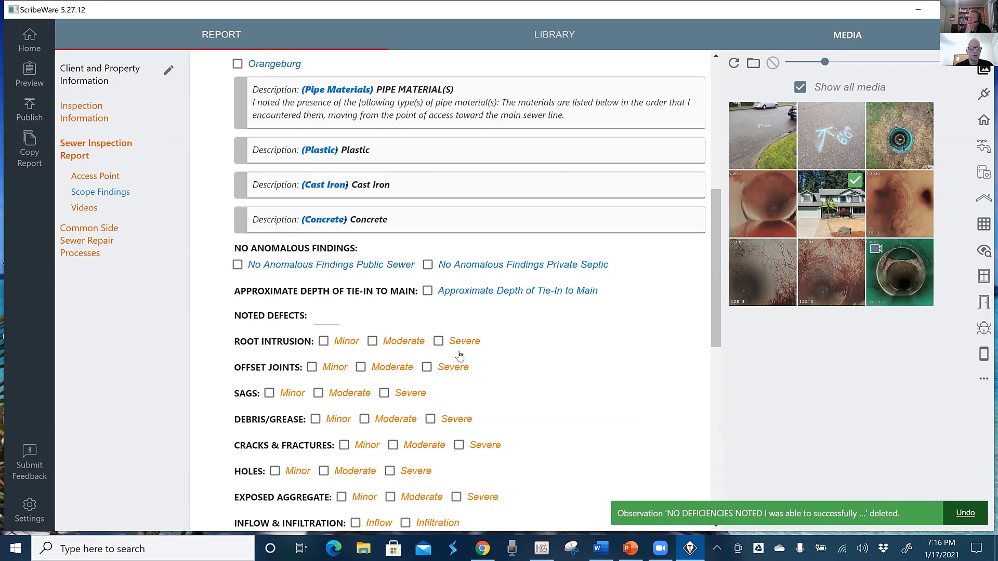
Mark root intrusion as Moderate in Scope Findings and review the resulting Major Concern text
click(403, 345)
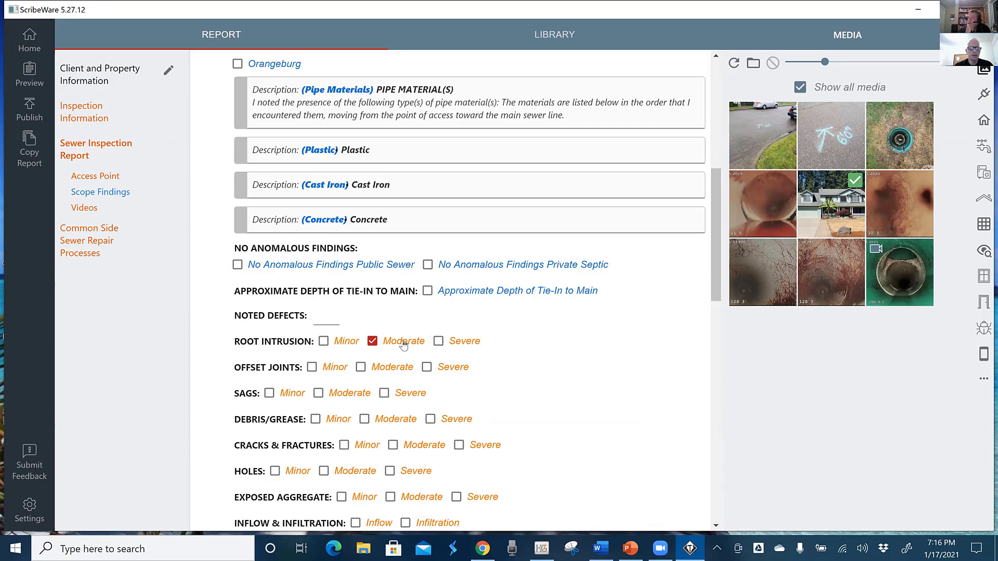
scroll(404, 343, down, 6)
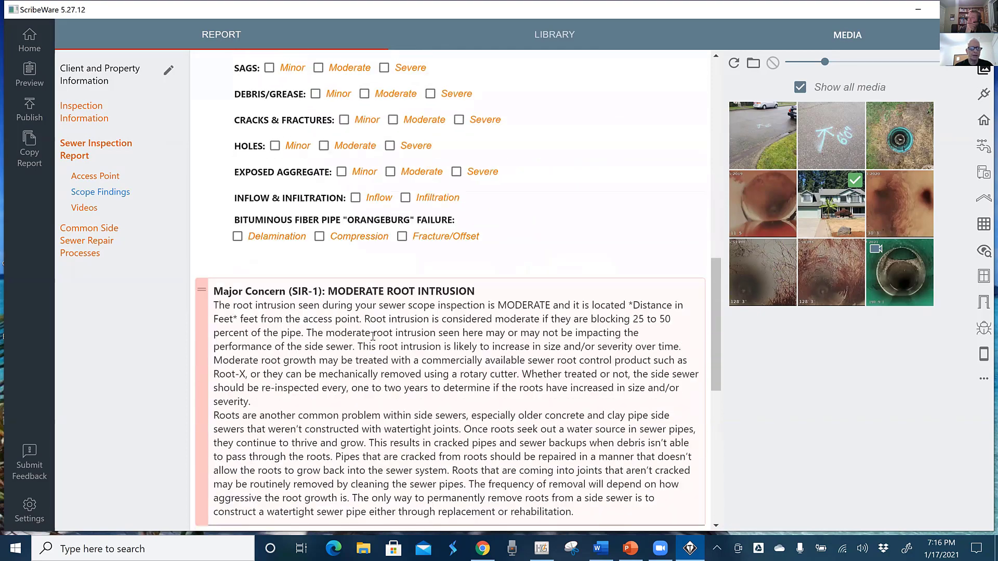
scroll(373, 335, down, 1)
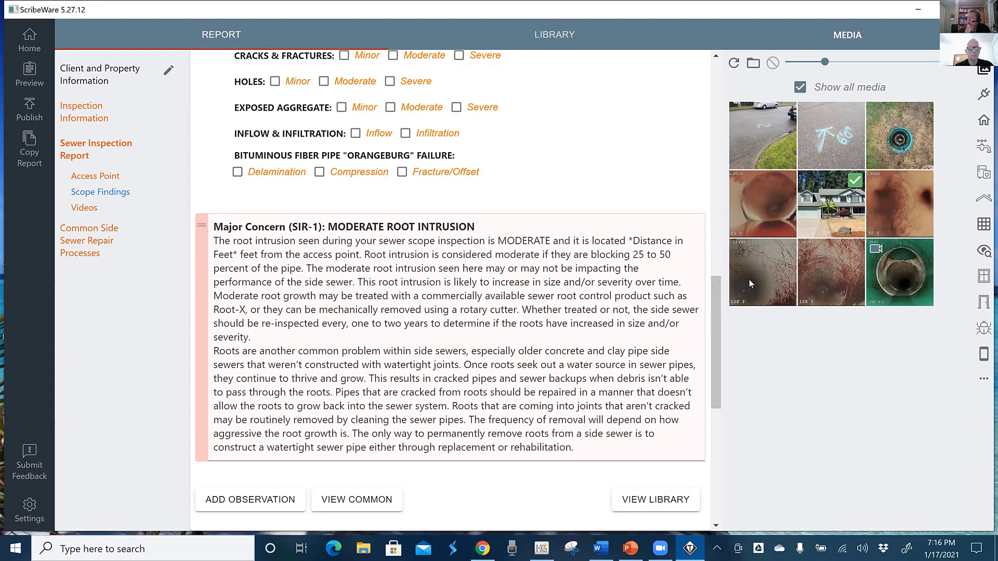
scroll(389, 233, up, 2)
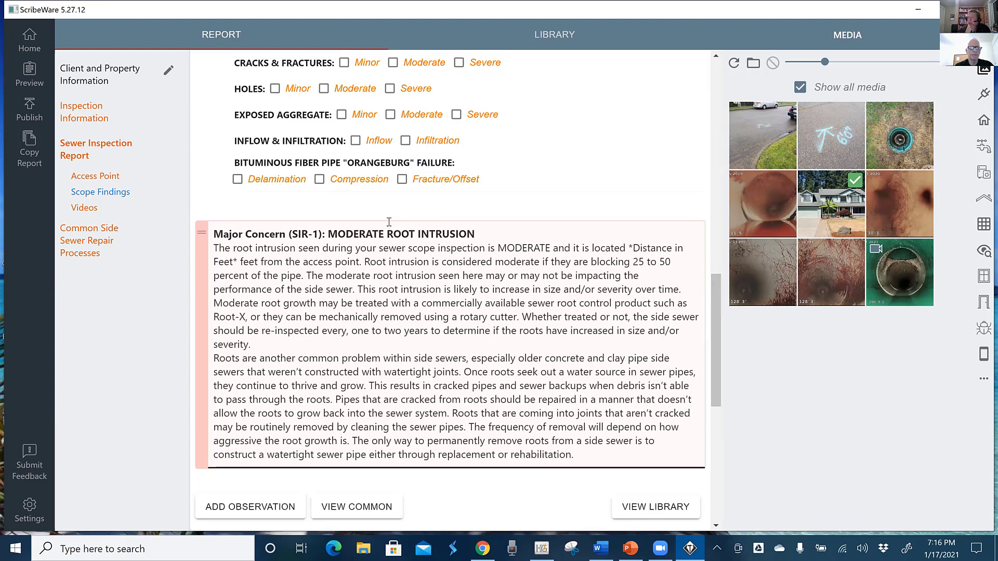
scroll(390, 232, up, 4)
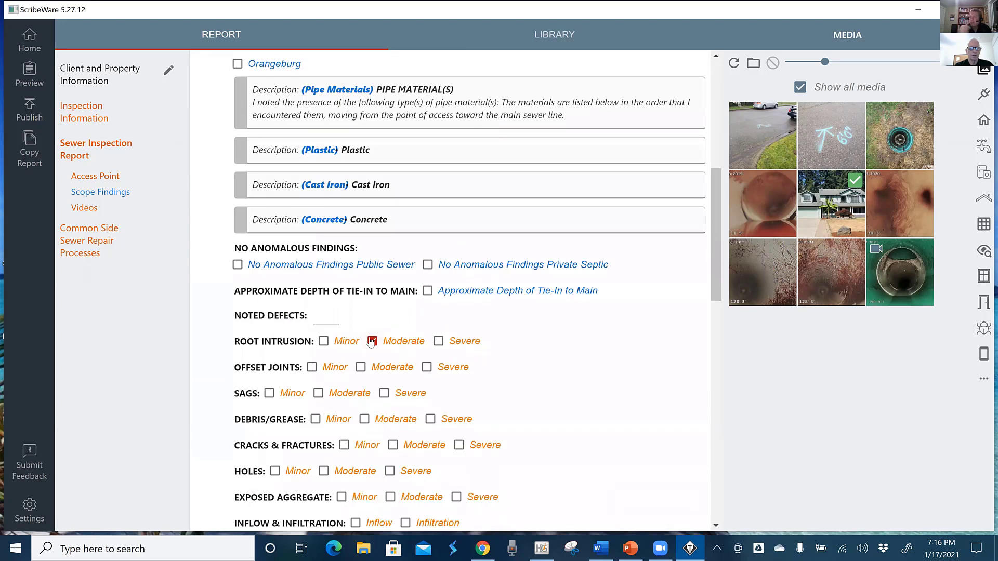
Replace the Moderate root intrusion finding with Severe in Scope Findings and review its report text
click(410, 343)
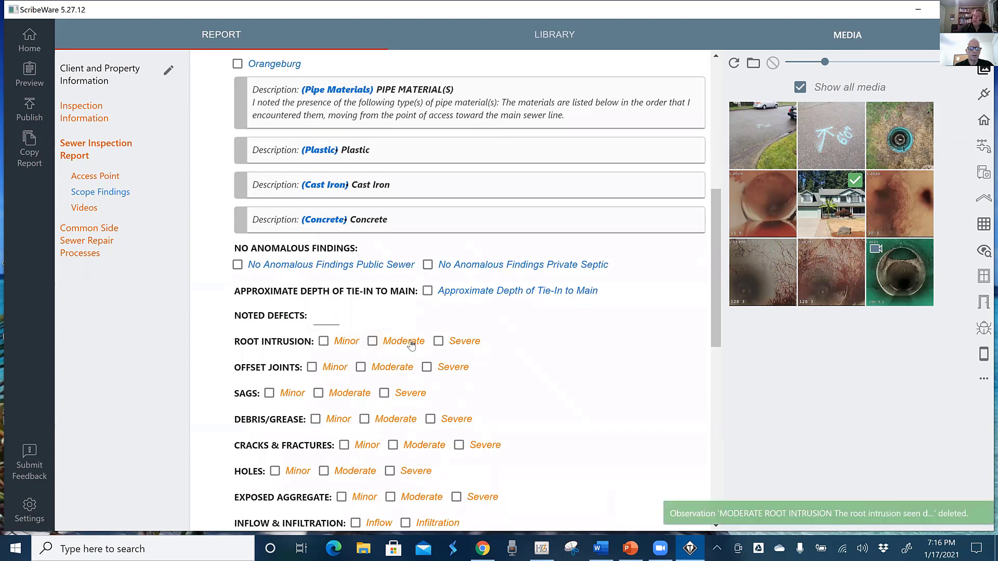
click(439, 341)
scroll(441, 341, down, 3)
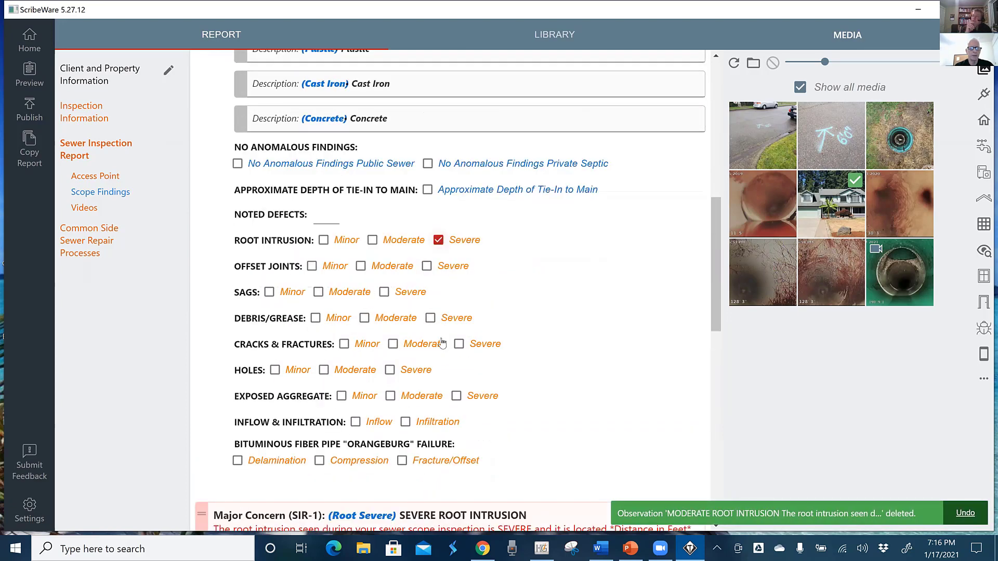
scroll(440, 338, down, 3)
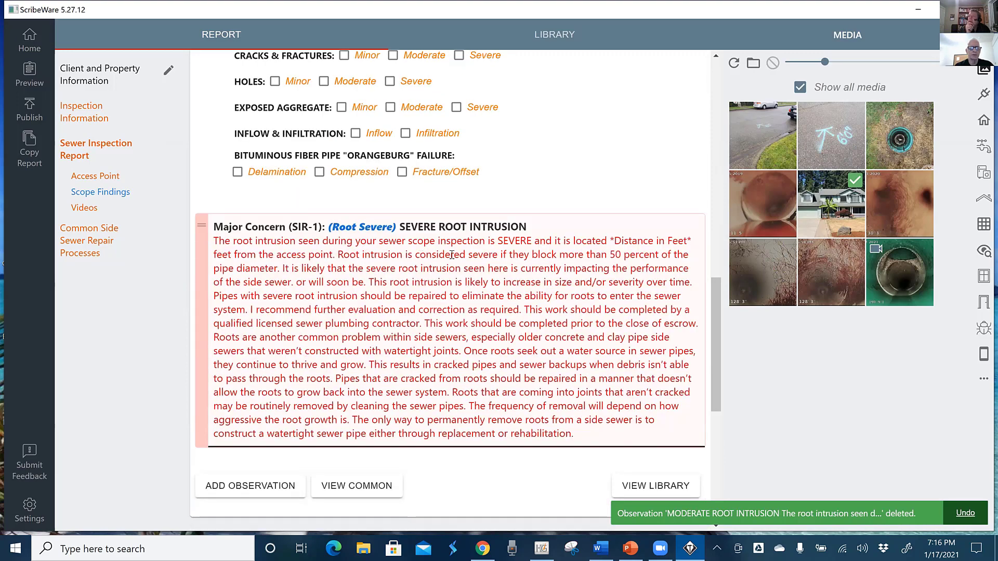
scroll(484, 280, up, 4)
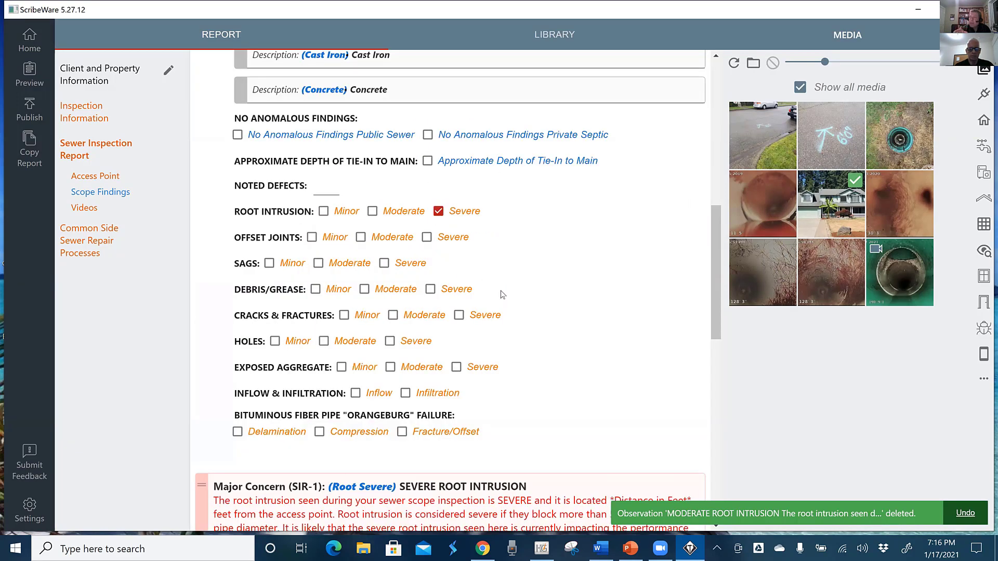
scroll(499, 291, down, 2)
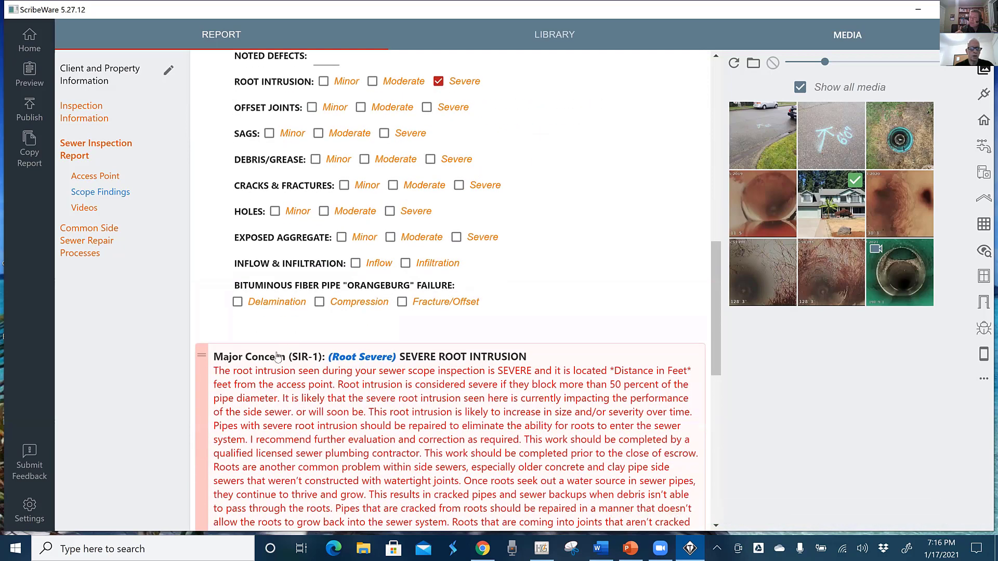
Try reclassifying the Severe Root Intrusion finding from Major Concern to Repair, and delete that finding from the report
click(277, 356)
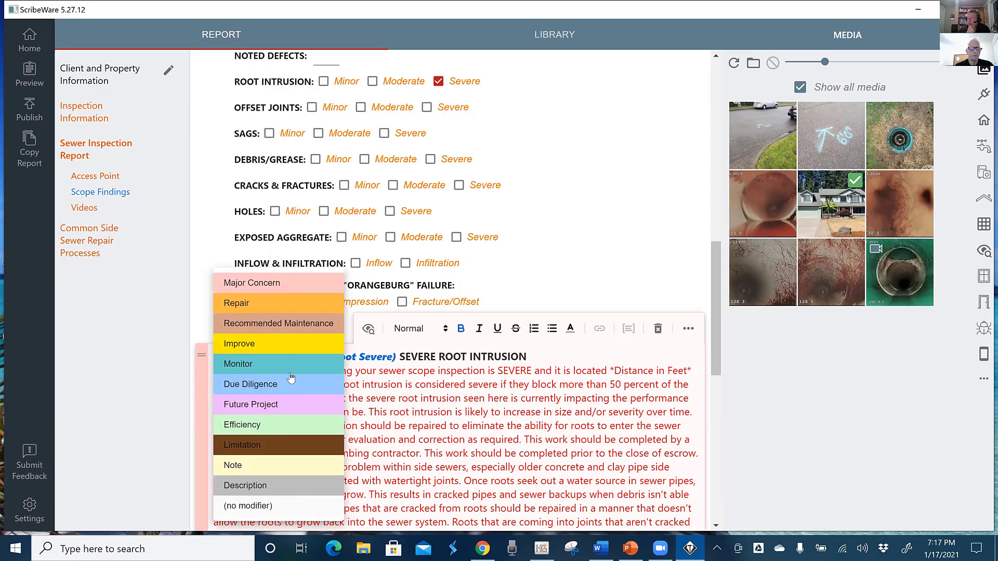
click(258, 306)
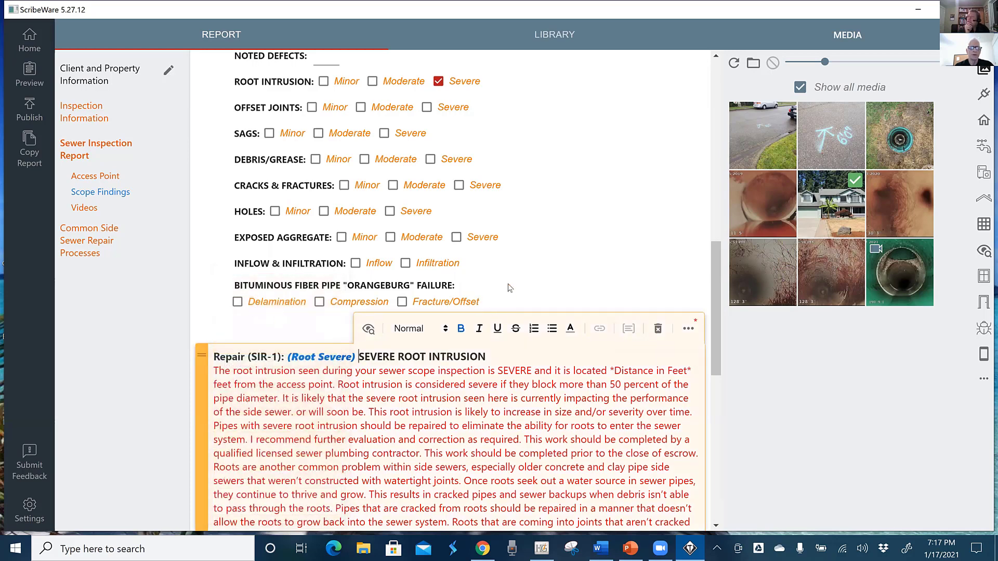
scroll(465, 242, up, 3)
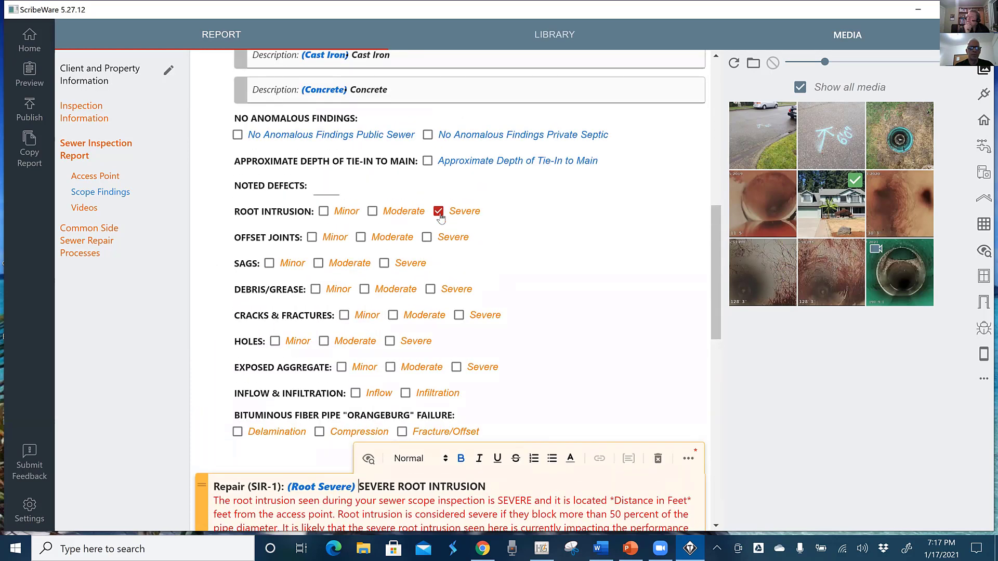
click(439, 212)
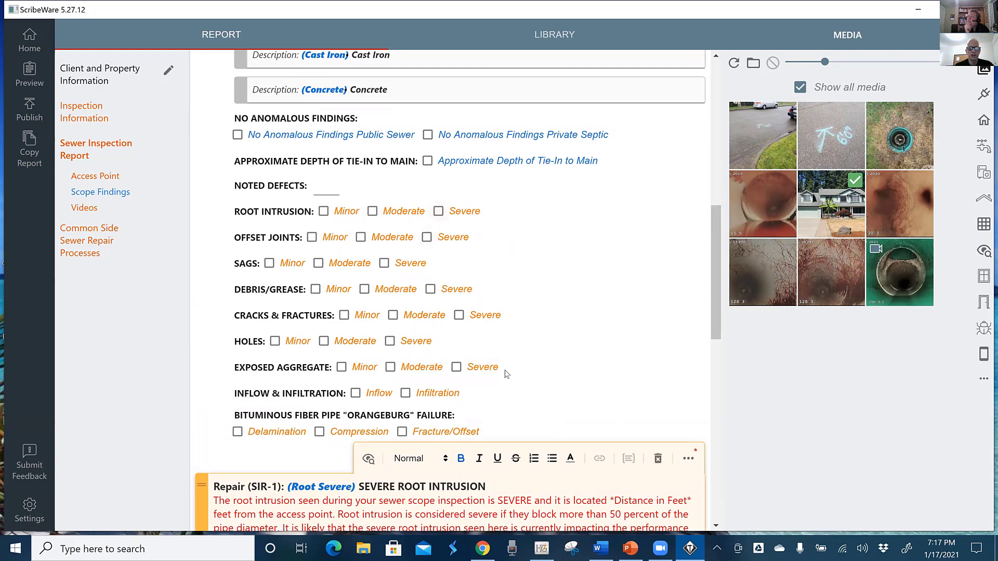
click(658, 458)
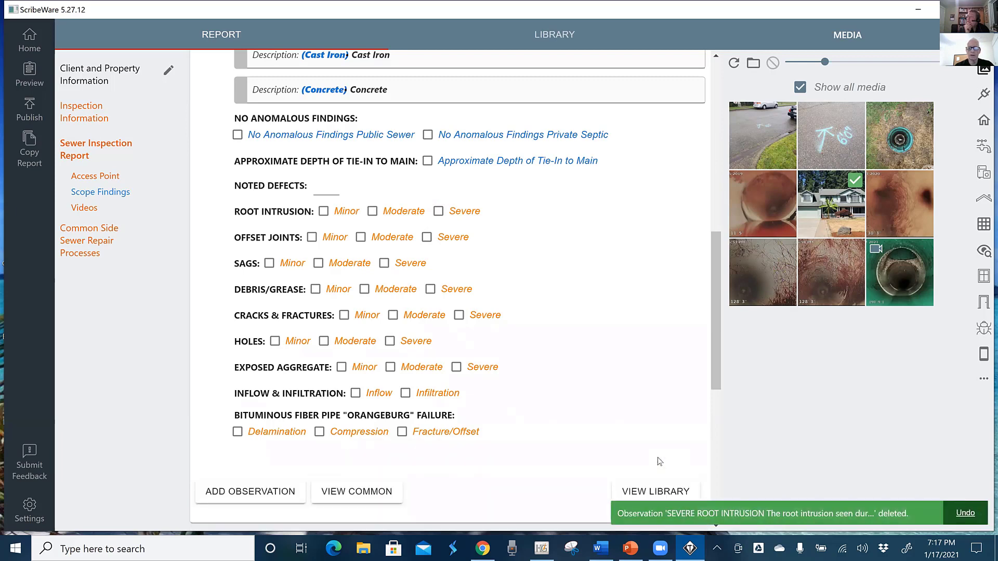
Mark root intrusion as Minor, review its report text, and clear the Minor selection again
click(324, 211)
scroll(328, 270, down, 5)
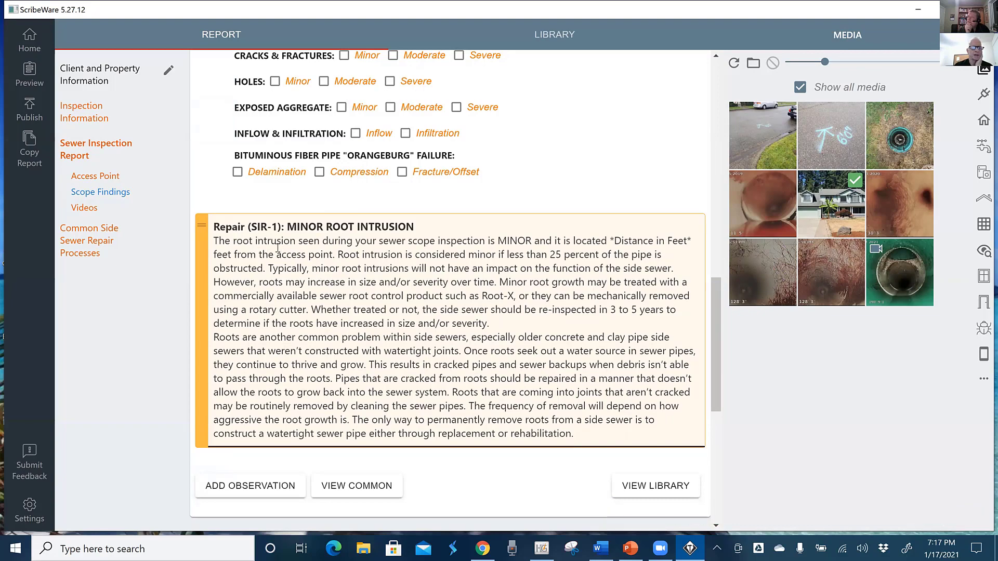
scroll(354, 262, up, 5)
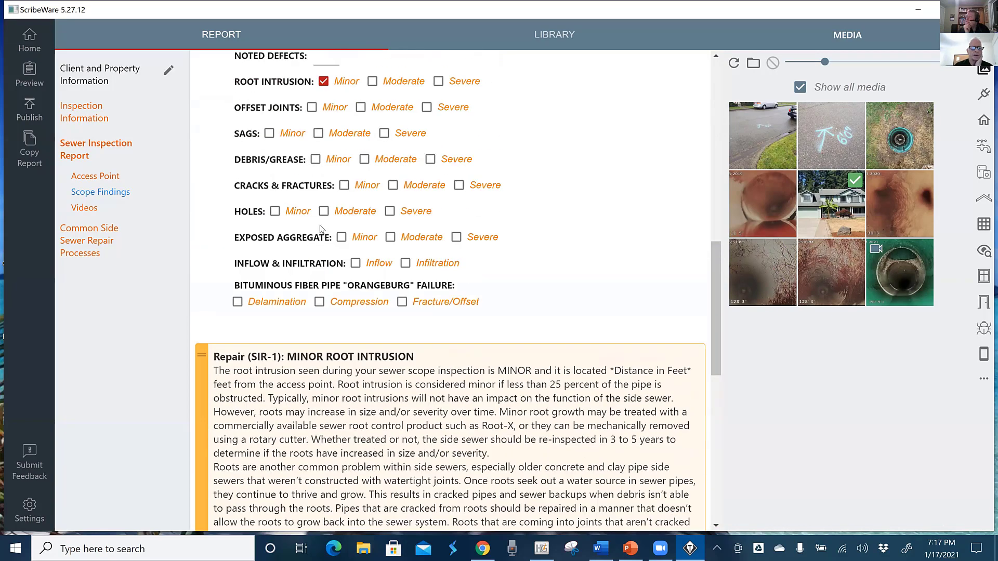
click(324, 211)
Mark root intrusion as Moderate under Noted Defects and bring up the added finding
click(373, 211)
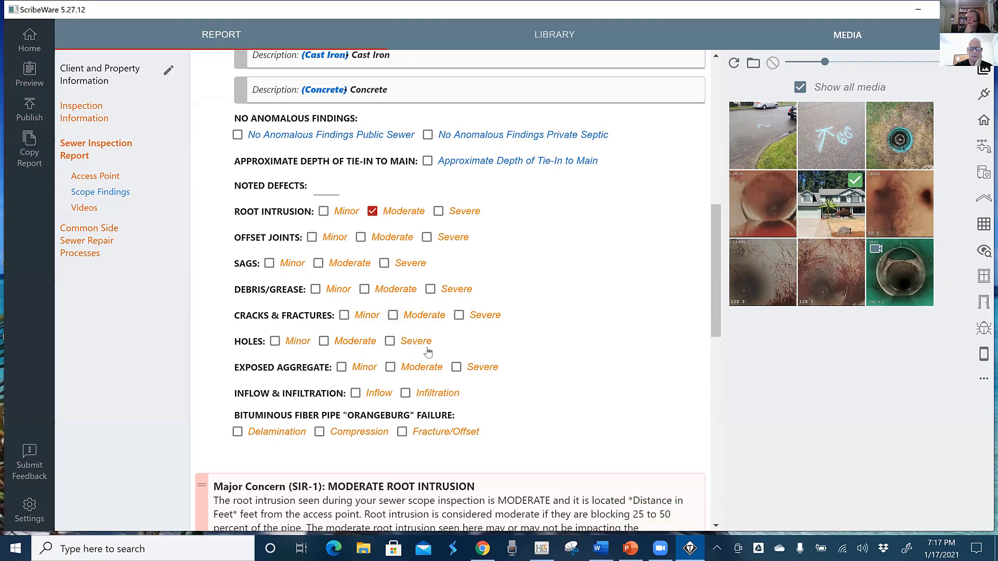
scroll(428, 352, down, 1)
scroll(428, 353, down, 2)
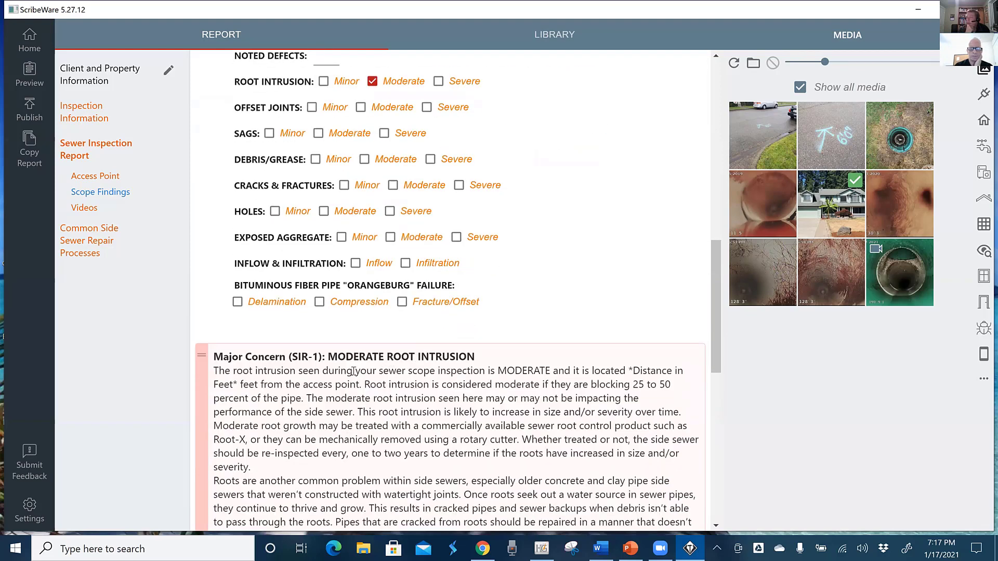
Reclassify the Moderate Root Intrusion finding as Repair and update its library entry with this change
click(277, 360)
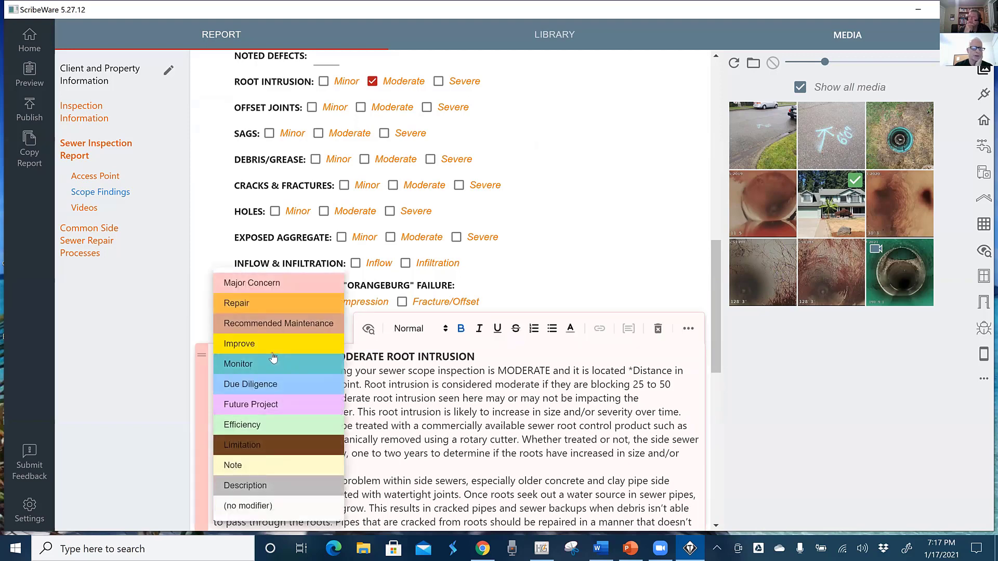
click(263, 304)
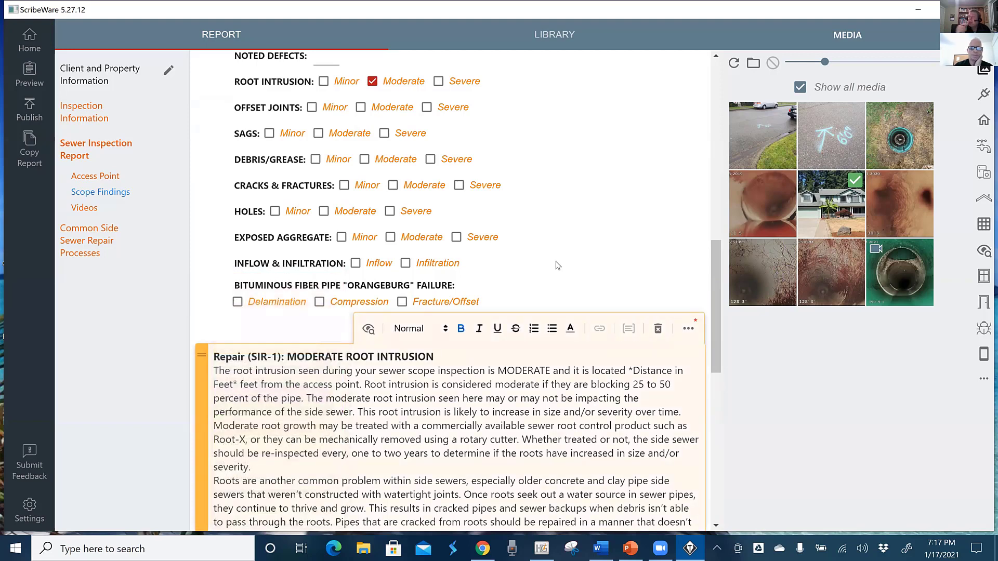
click(688, 329)
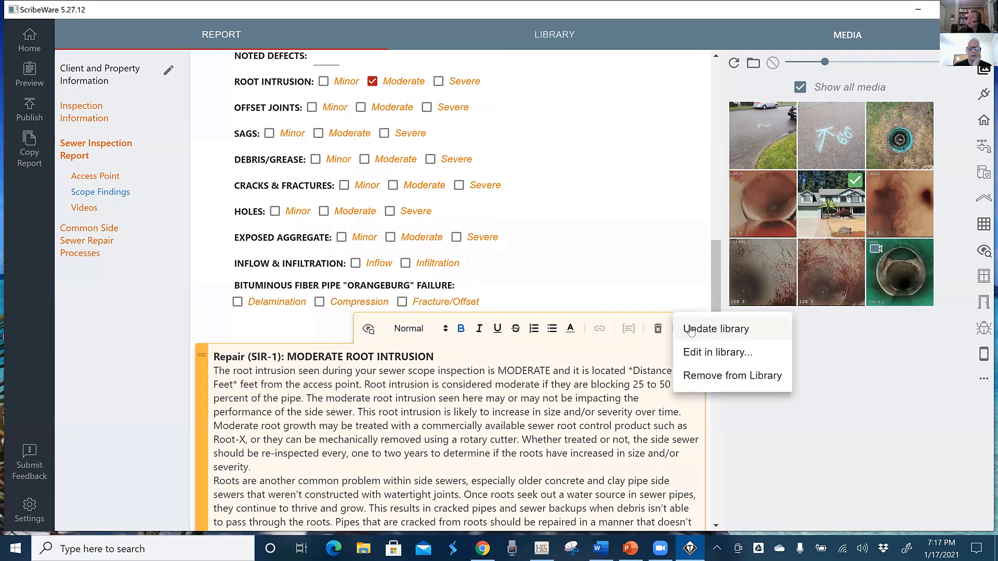
click(690, 331)
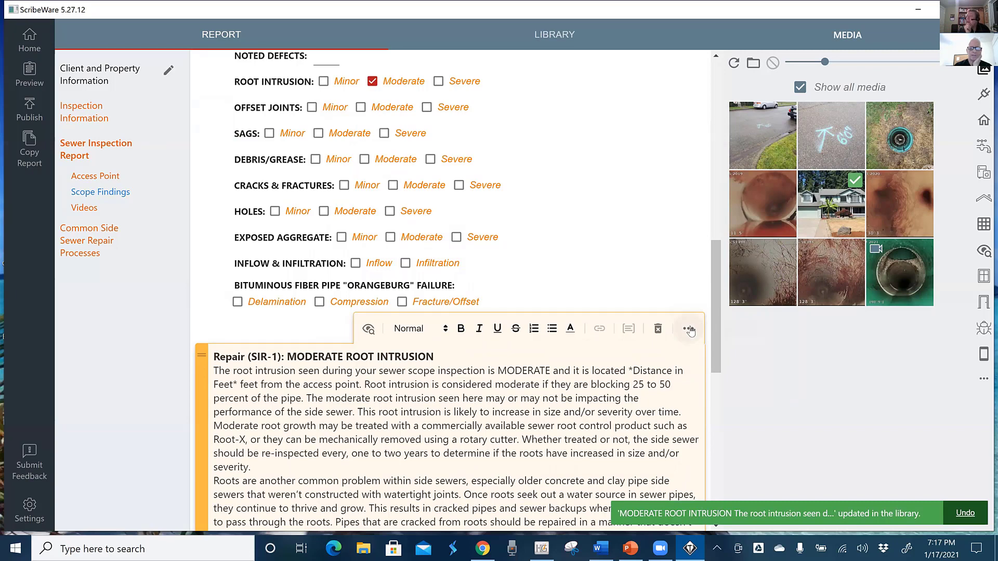
Attach the two root photos taken at 128' 3" to the Moderate Root Intrusion finding
scroll(690, 328, down, 3)
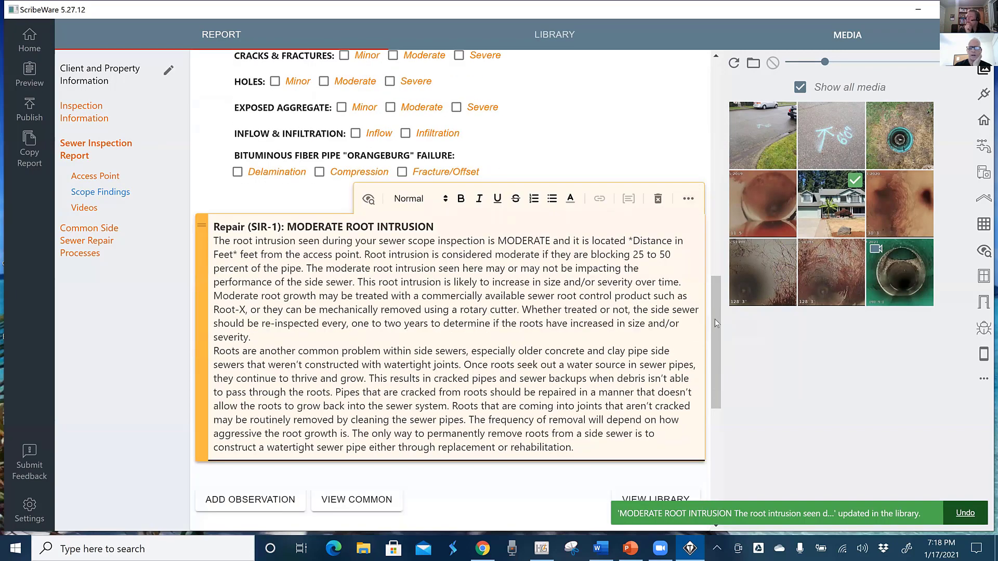
click(760, 283)
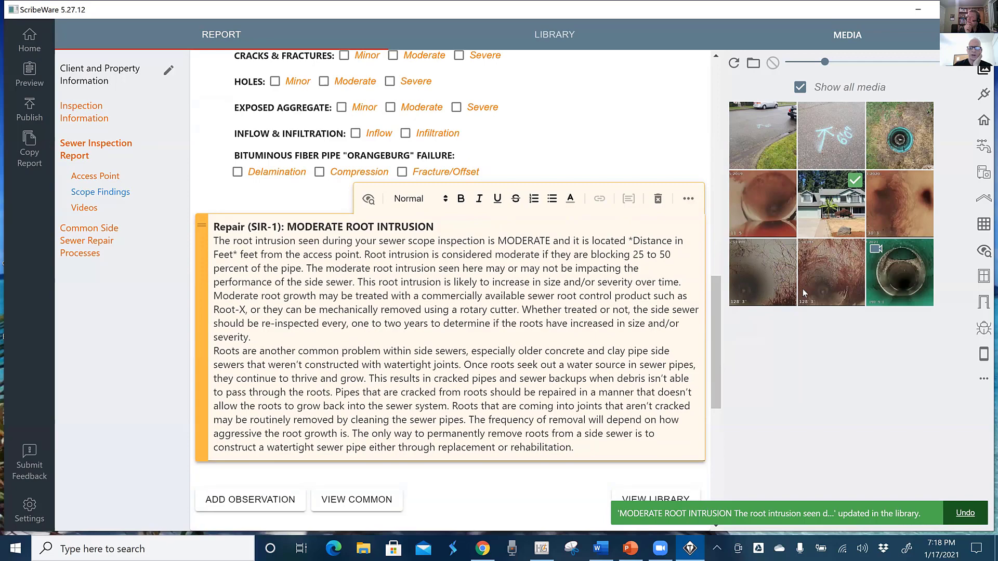
ctrl+click(834, 289)
drag(771, 279, 449, 371)
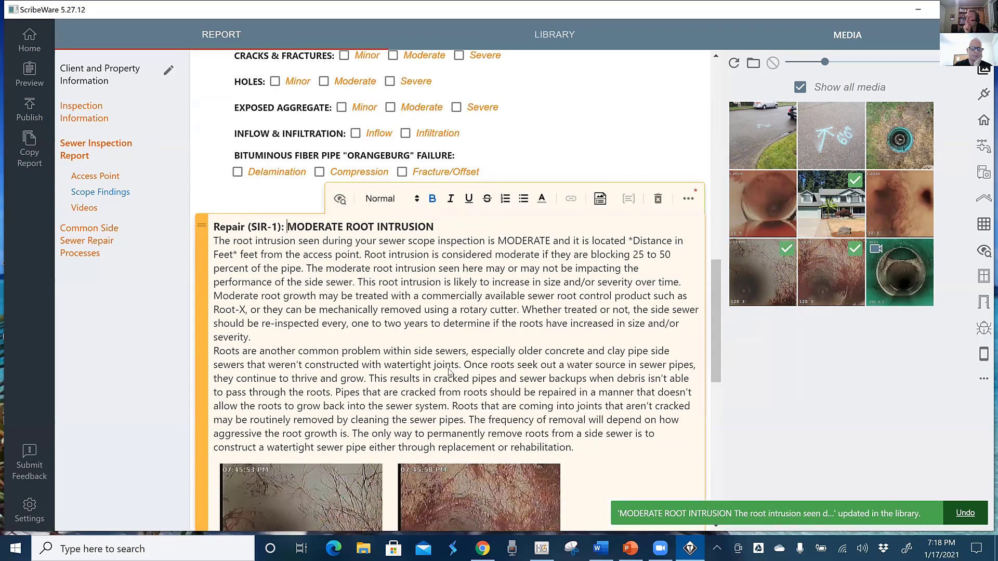
scroll(449, 371, down, 5)
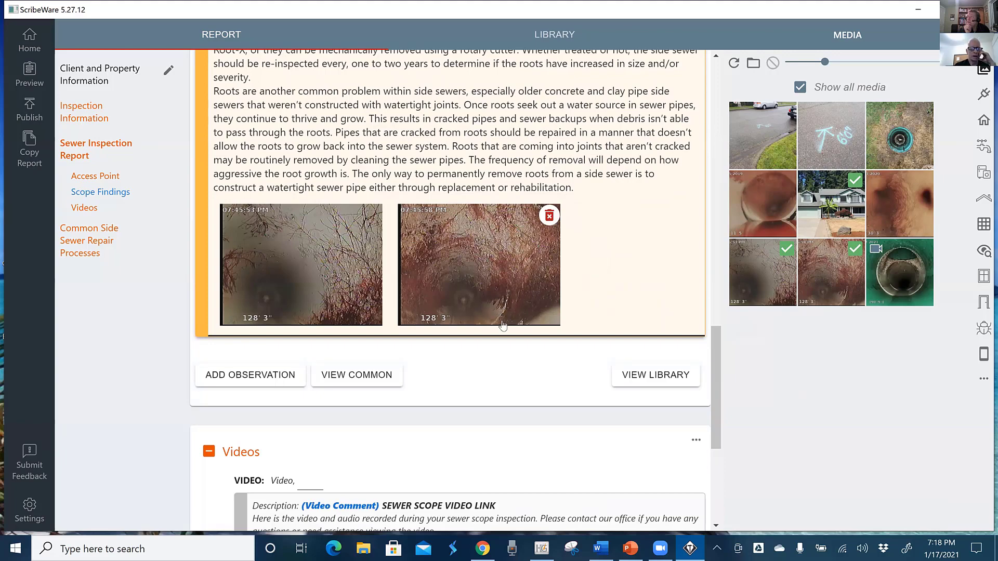
Mark debris/grease as Moderate and attach the pipe photo dated 03-03-2020 to the added finding
scroll(502, 320, up, 1)
scroll(502, 326, up, 10)
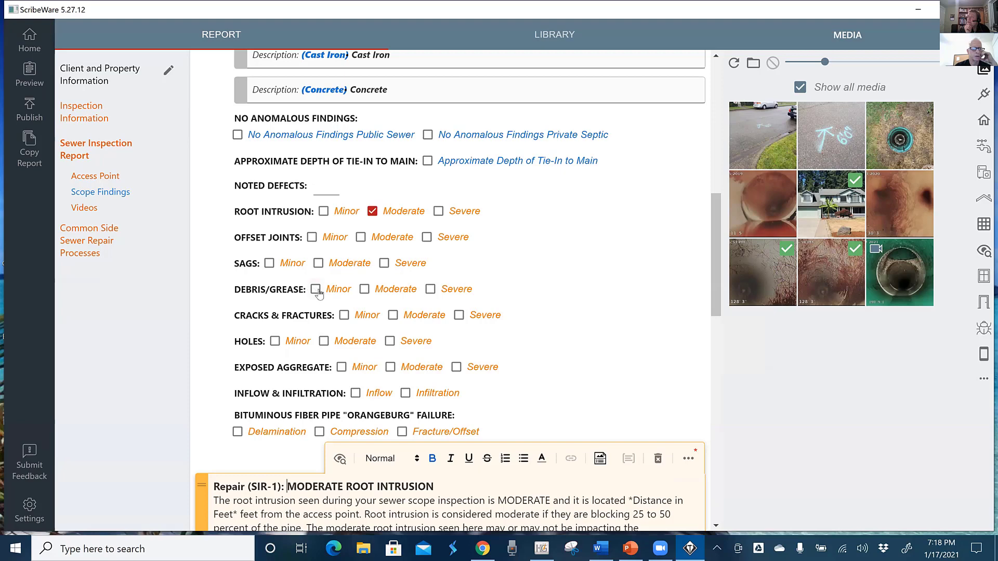
click(364, 289)
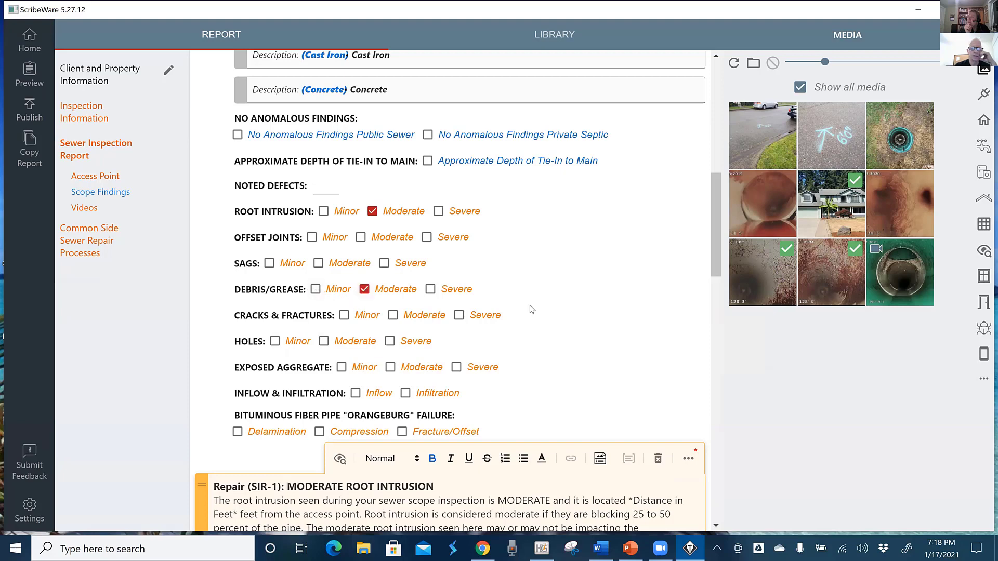
scroll(534, 306, down, 5)
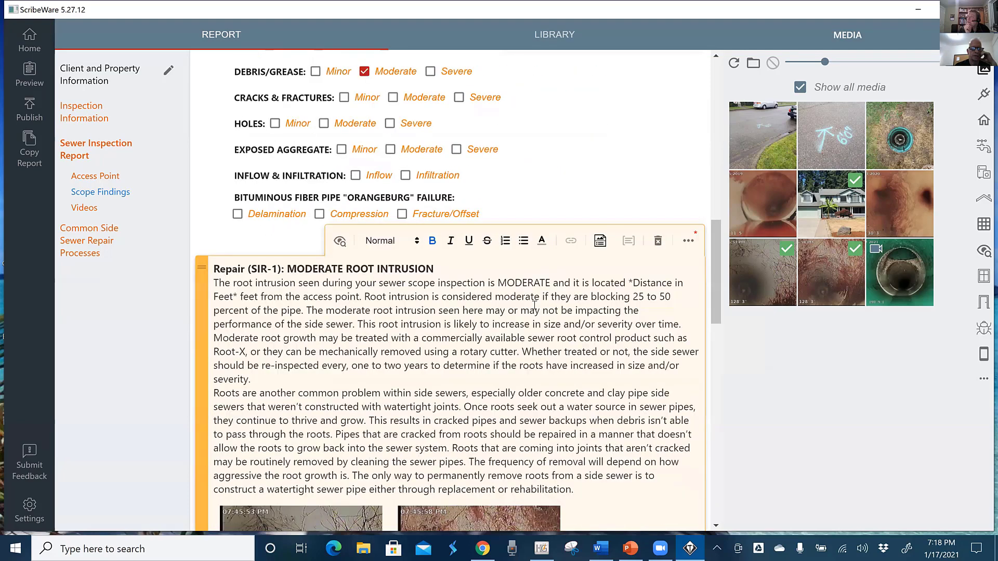
scroll(534, 305, down, 12)
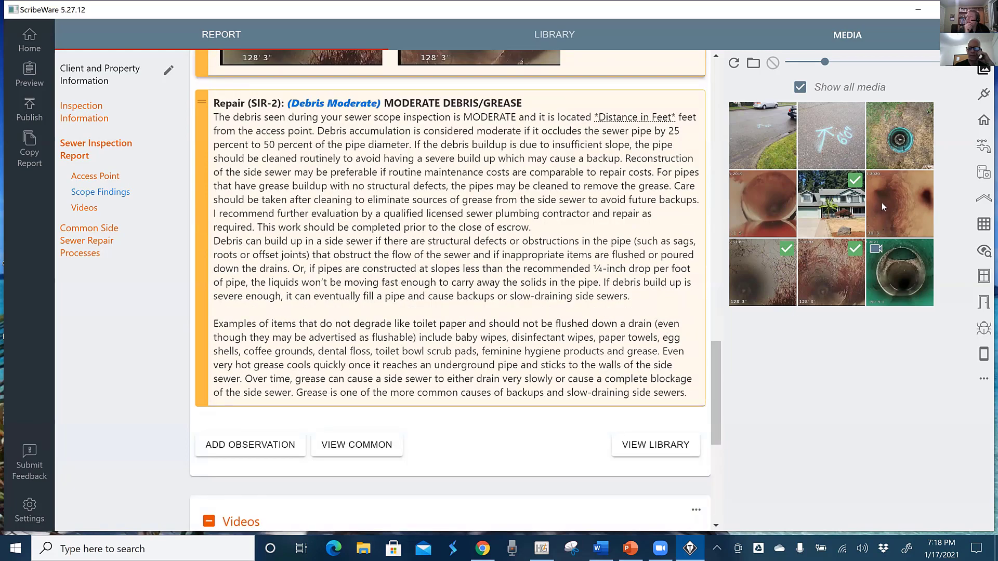
drag(882, 203, 444, 270)
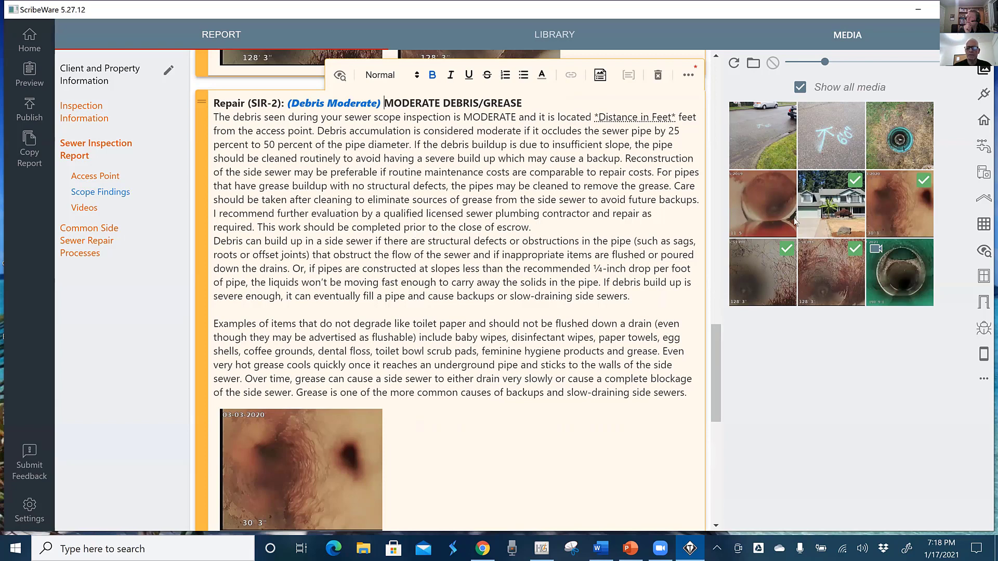
Mark offset joints as Moderate and attach the pipe photo dated 11-15-2019 to the added finding
scroll(490, 266, up, 1)
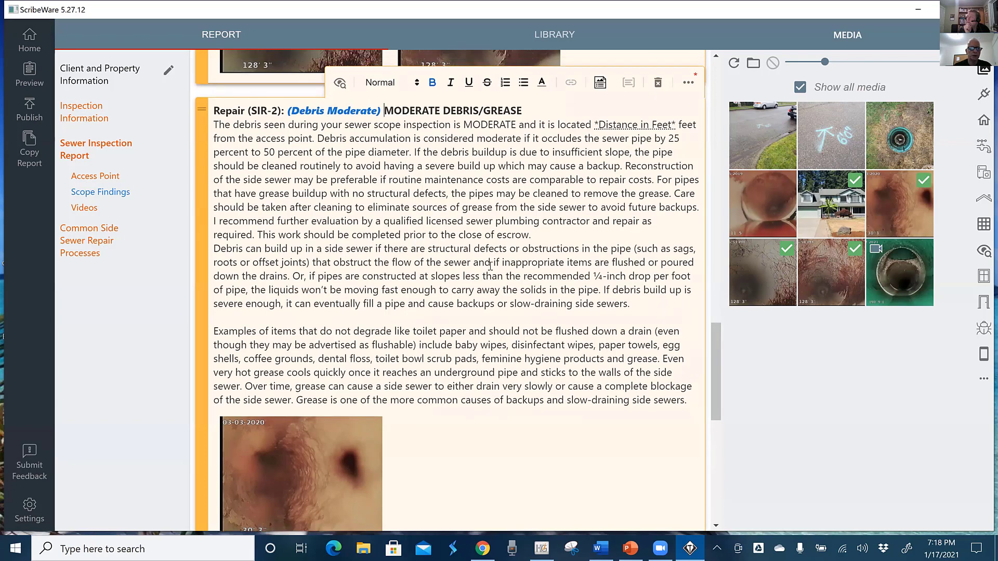
scroll(490, 266, up, 10)
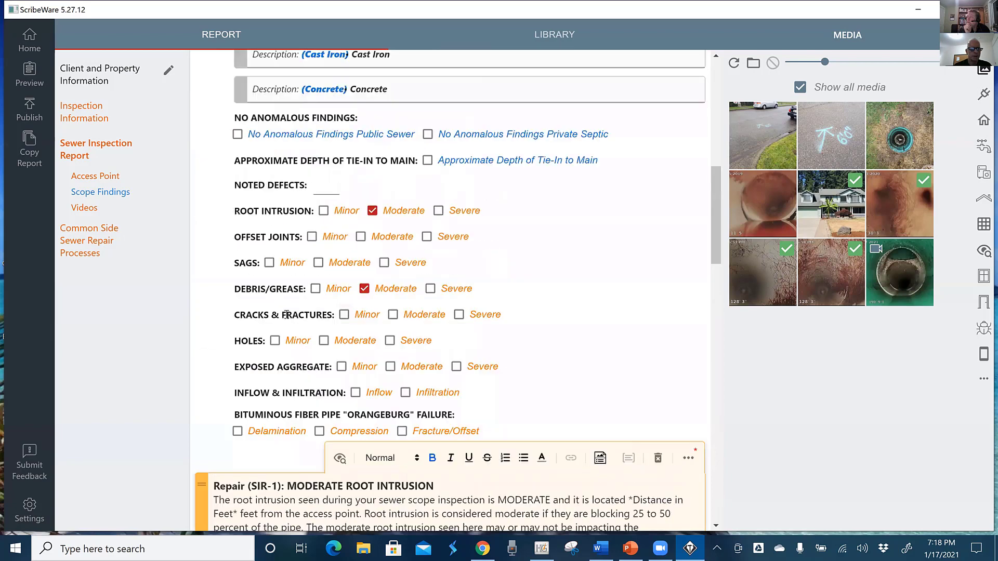
click(362, 241)
scroll(432, 299, down, 3)
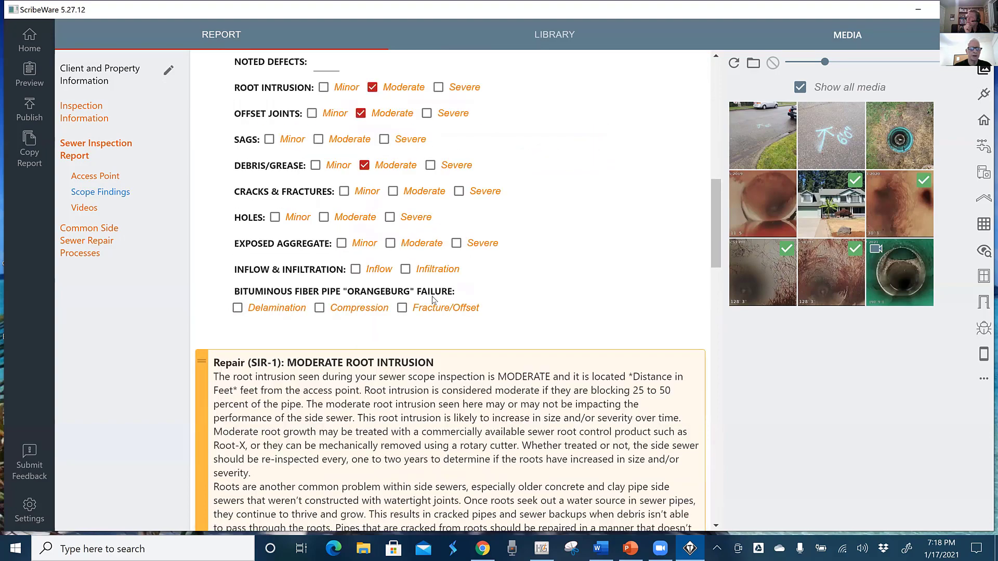
scroll(431, 300, down, 20)
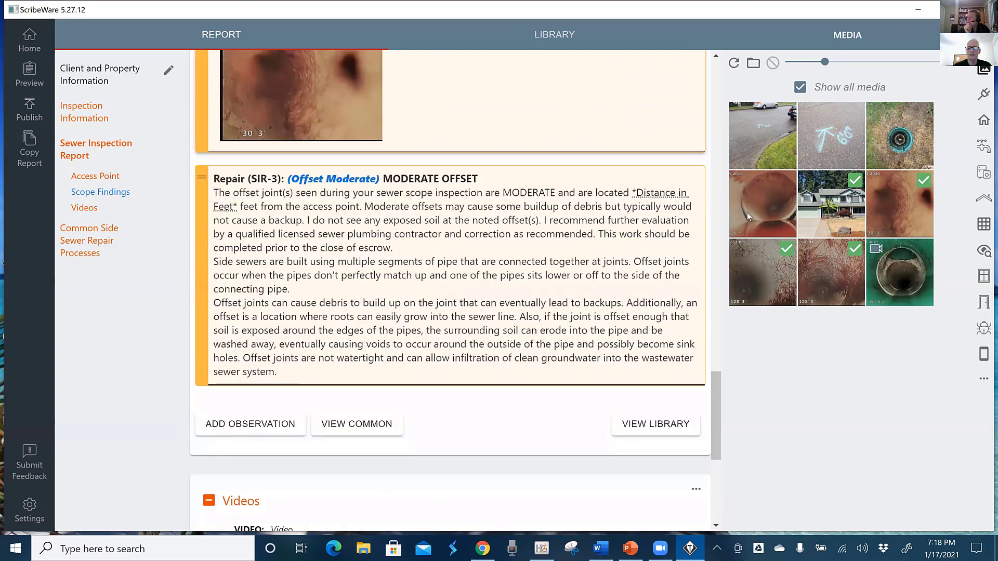
drag(776, 198, 391, 283)
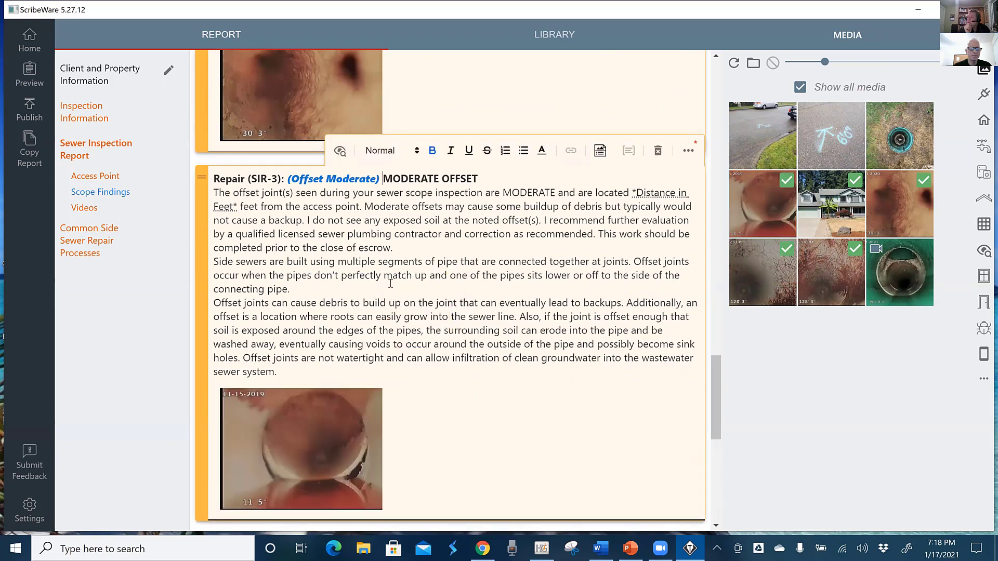
mouse_move(353, 476)
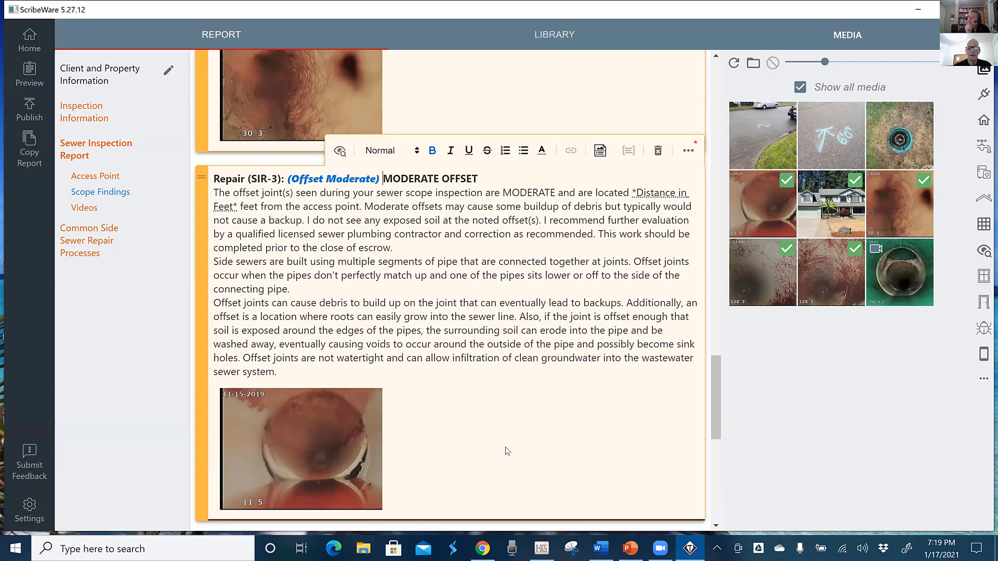
scroll(507, 447, up, 5)
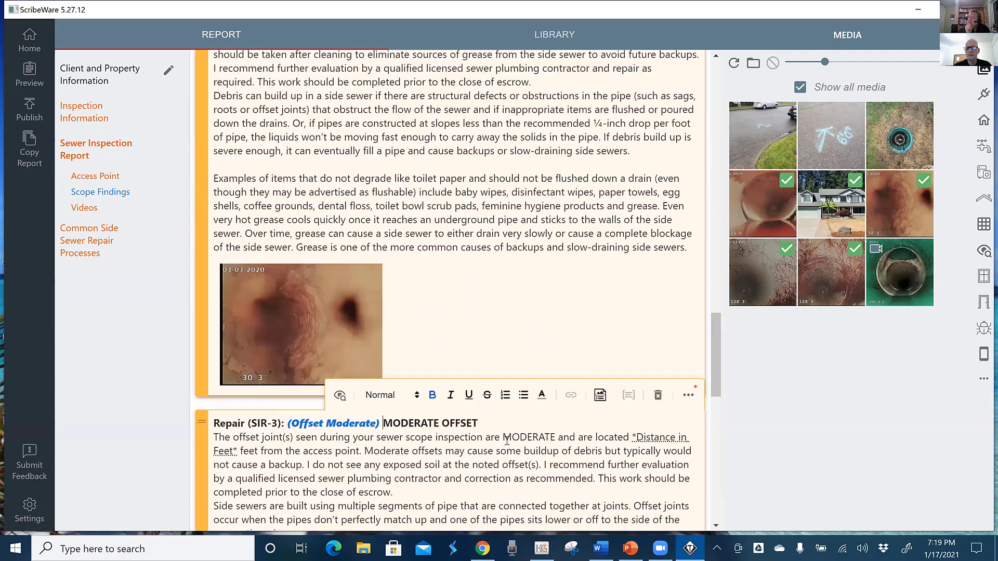
scroll(507, 440, up, 3)
scroll(507, 441, up, 20)
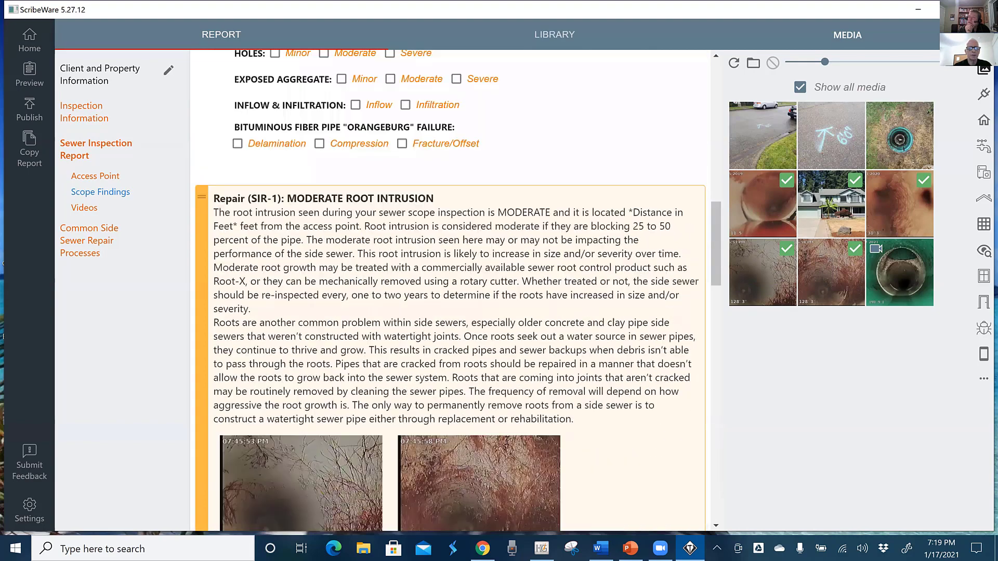
Attach the clean-out photo with the green pipe ring to the access point's Clean Out description
scroll(507, 440, up, 6)
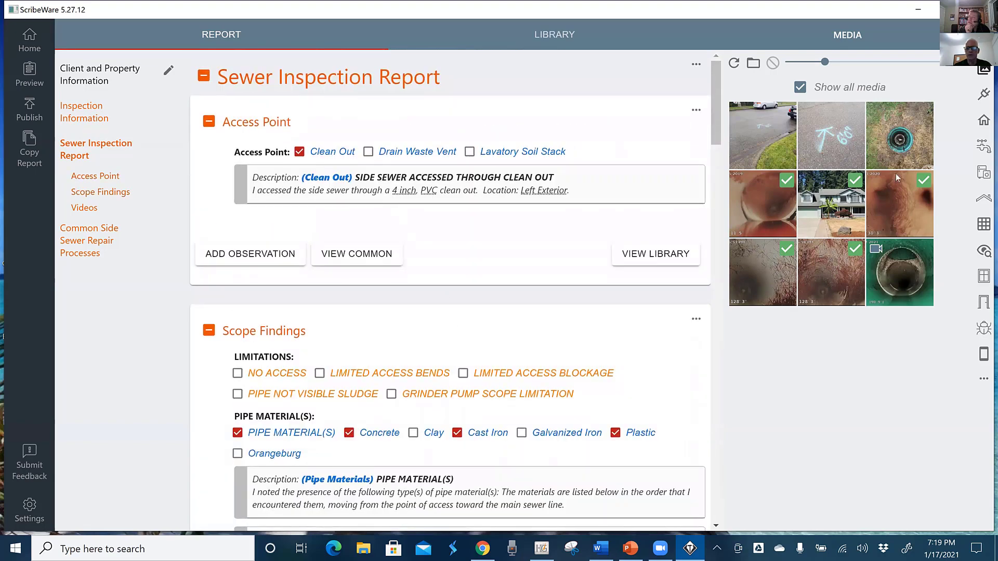
drag(897, 152, 410, 193)
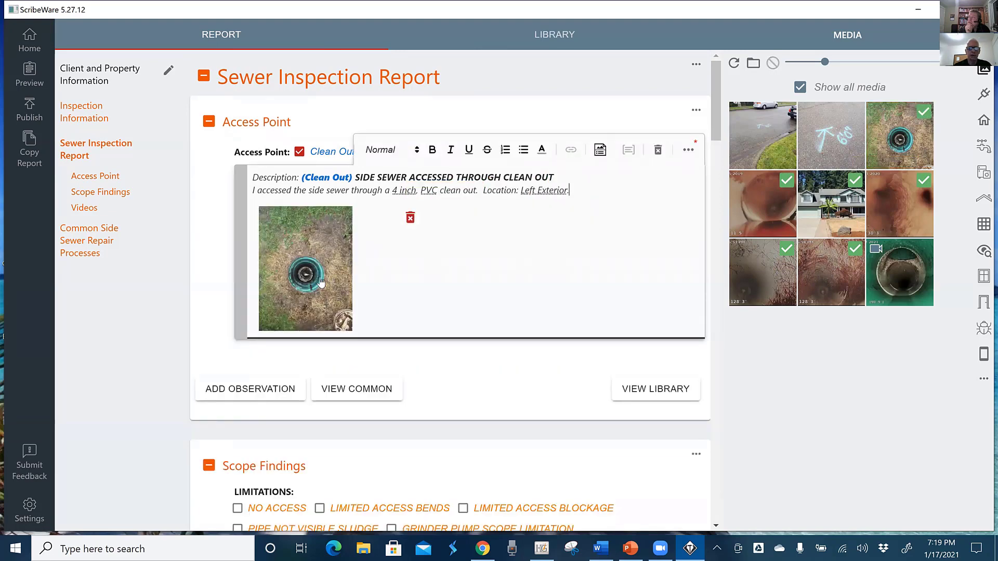
Attach the two street photos showing the painted arrow and 6'0" marking to the Moderate Offset finding
scroll(325, 293, down, 3)
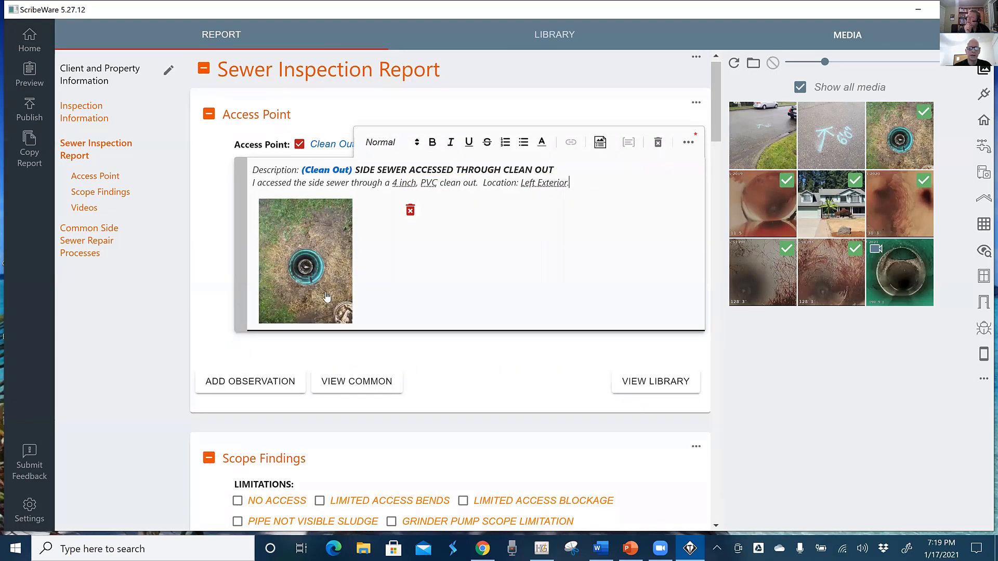
scroll(326, 293, down, 10)
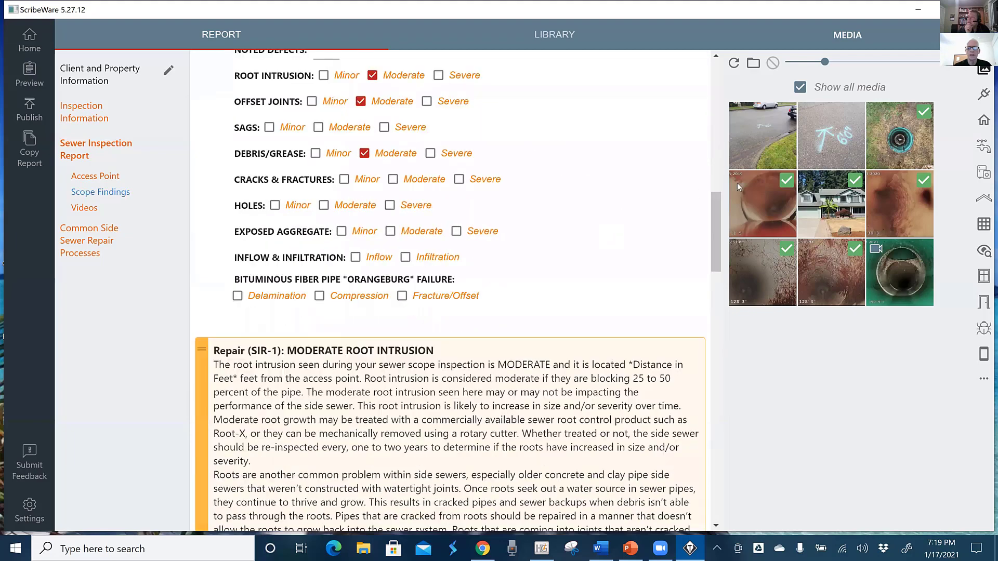
scroll(468, 281, down, 3)
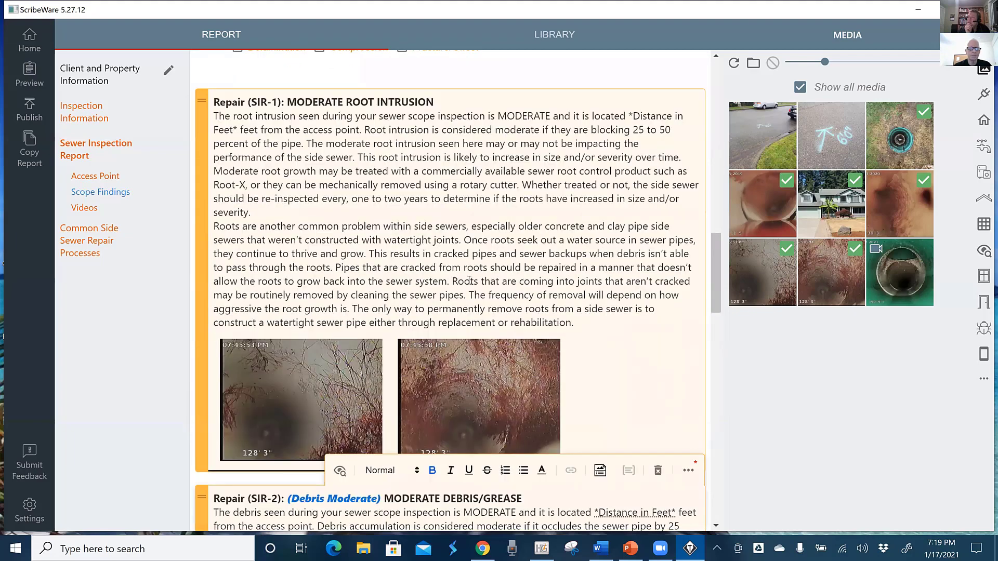
scroll(469, 280, down, 10)
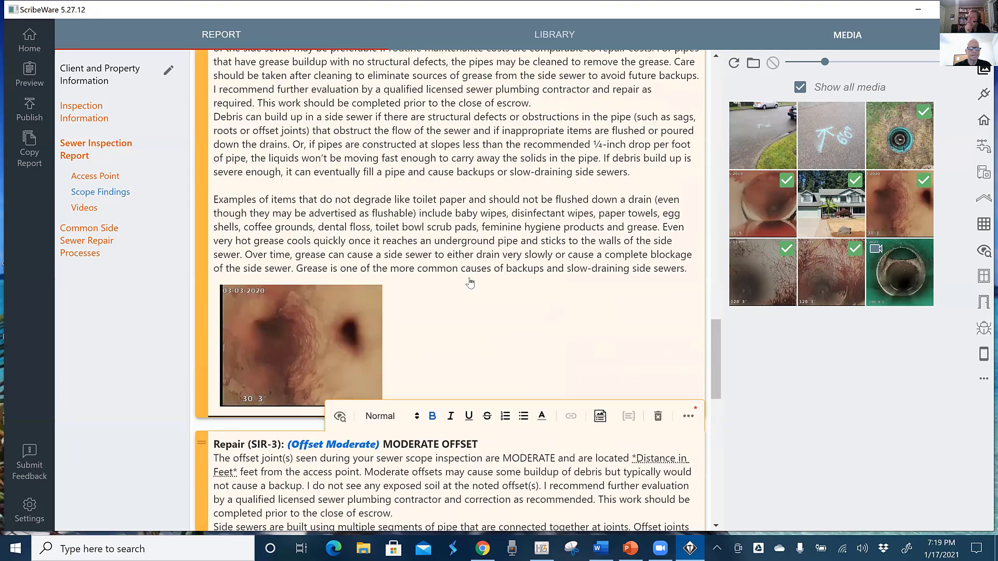
scroll(470, 283, down, 3)
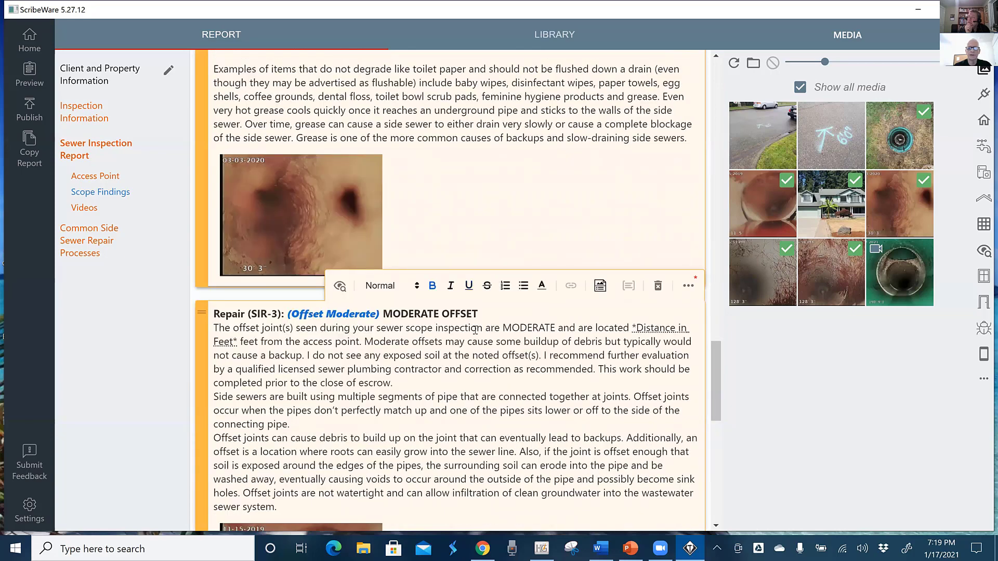
scroll(475, 330, down, 5)
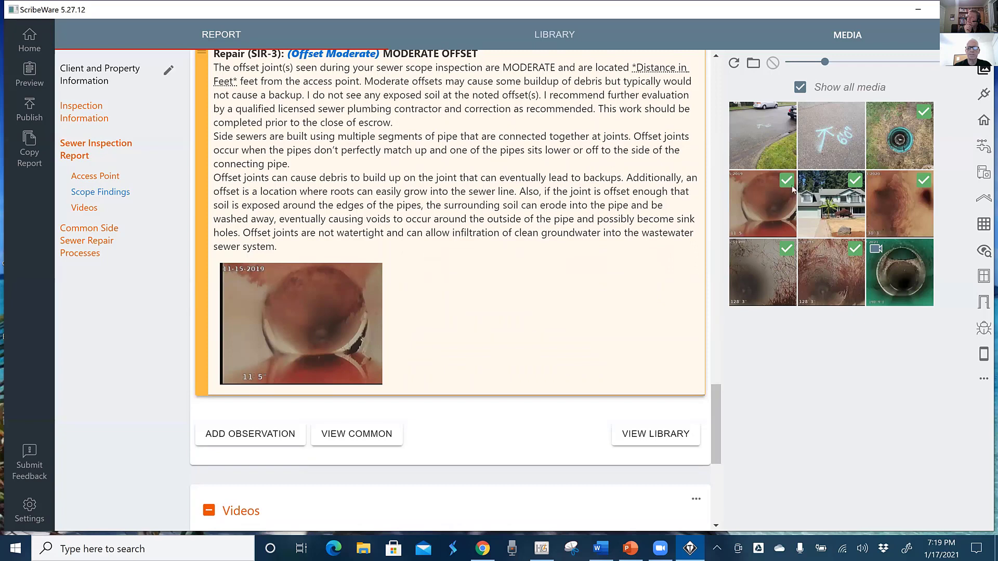
drag(826, 150, 483, 301)
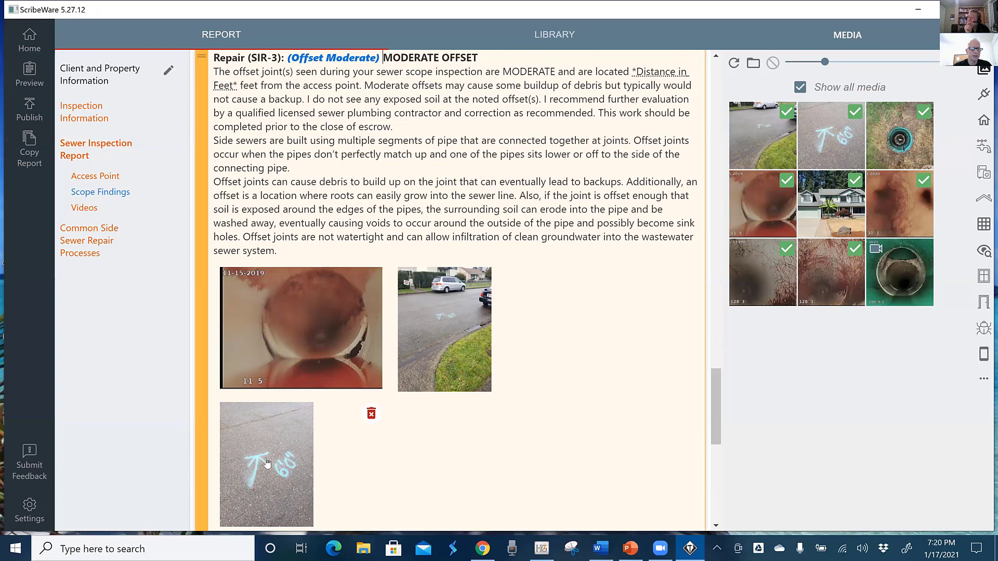
click(326, 462)
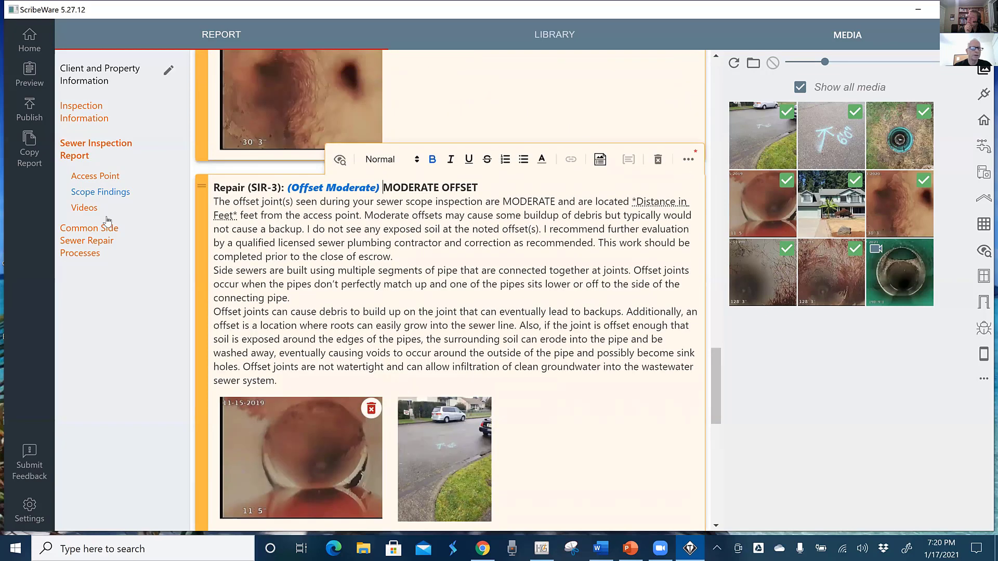
Attach the sewer scope video to the Sewer Scope Video Link comment in the Videos section
click(83, 208)
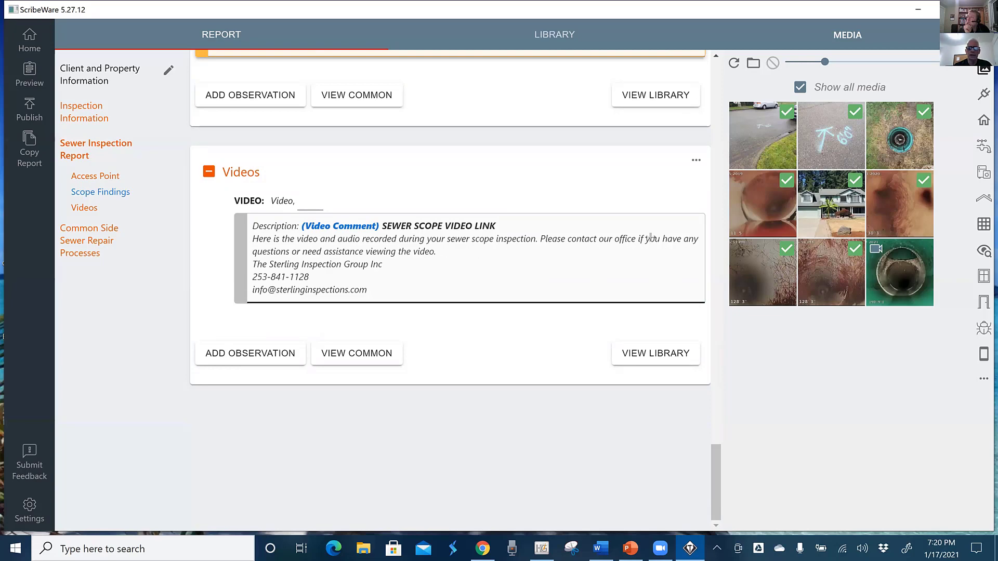
drag(899, 253, 378, 250)
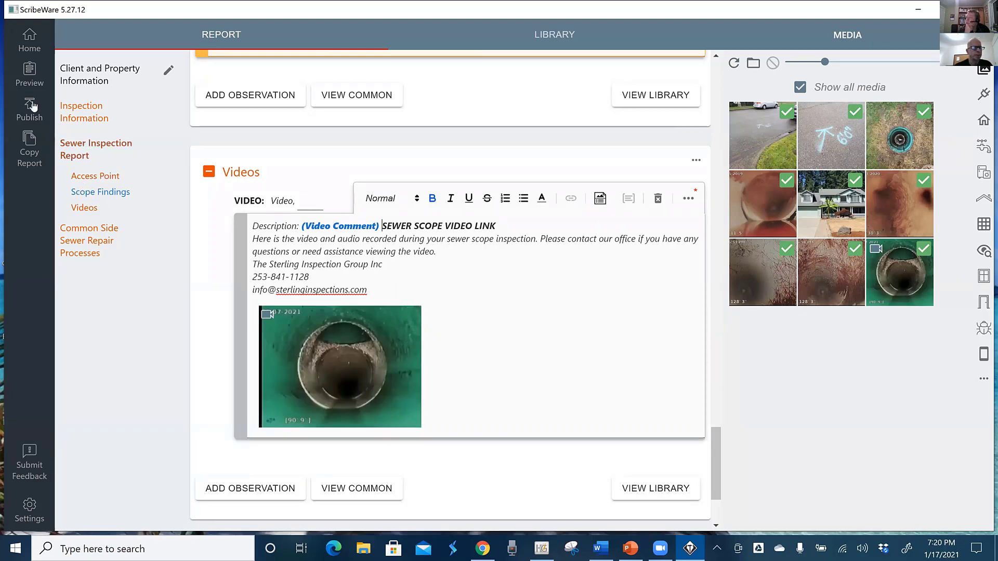
Preview the report in the browser and examine its inspection information, access point and pipe material entries
click(27, 83)
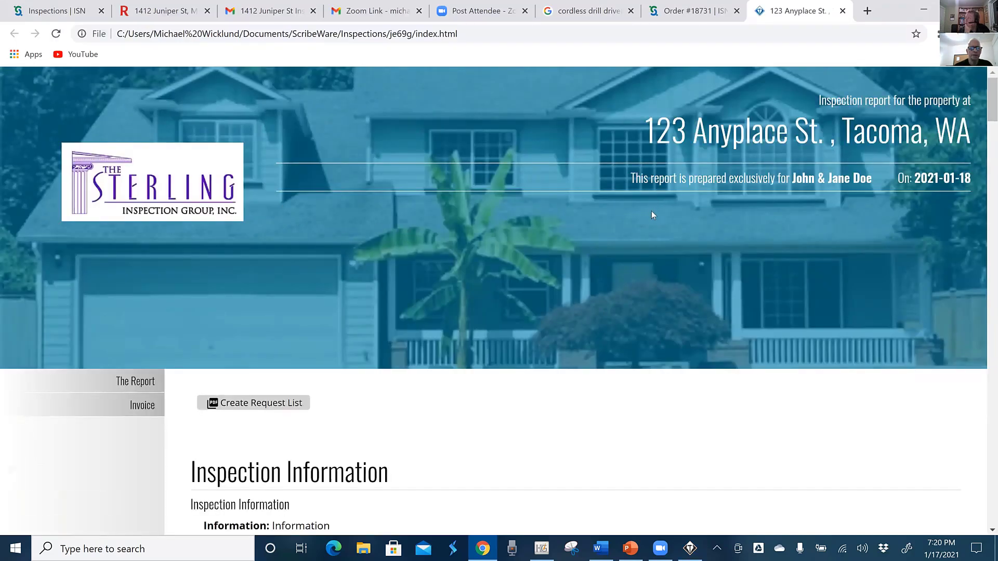
scroll(343, 415, down, 6)
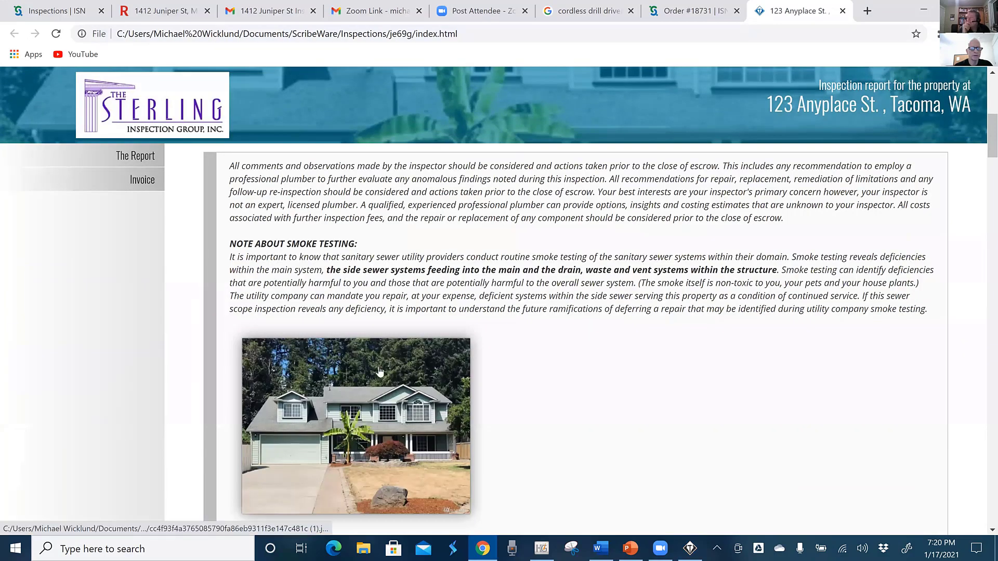
scroll(379, 367, down, 3)
scroll(380, 367, up, 5)
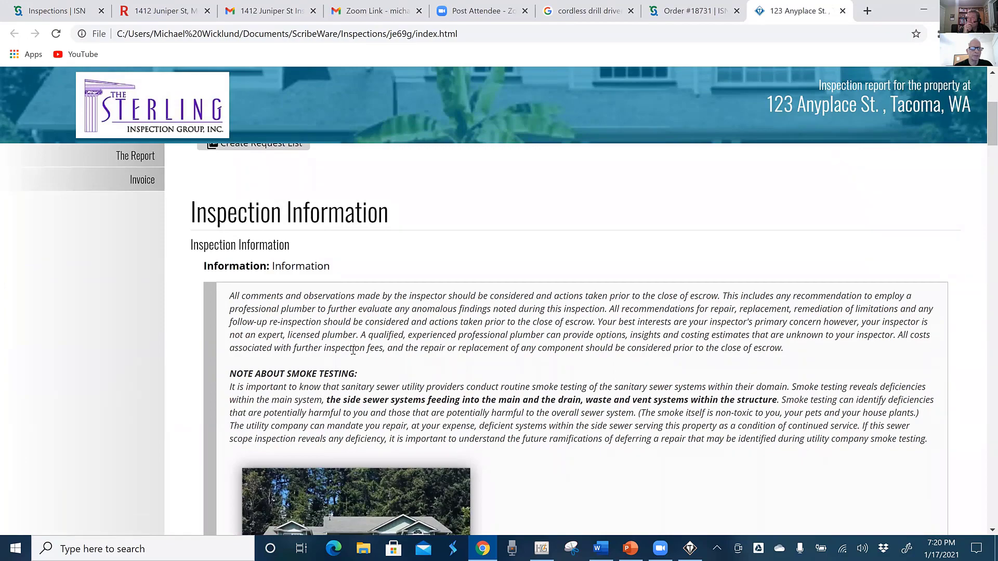
scroll(352, 351, down, 2)
scroll(352, 351, down, 8)
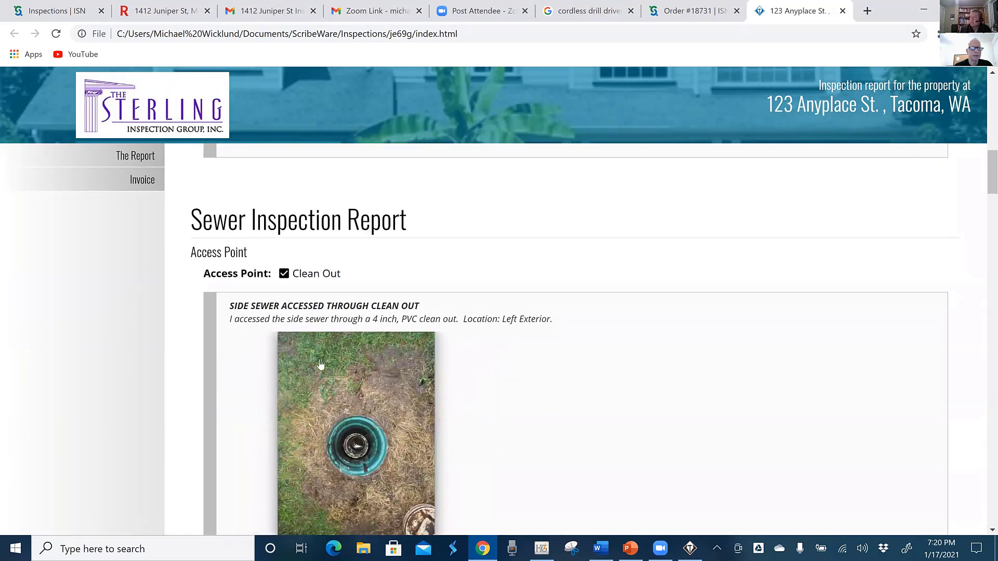
scroll(409, 355, down, 2)
scroll(409, 355, down, 3)
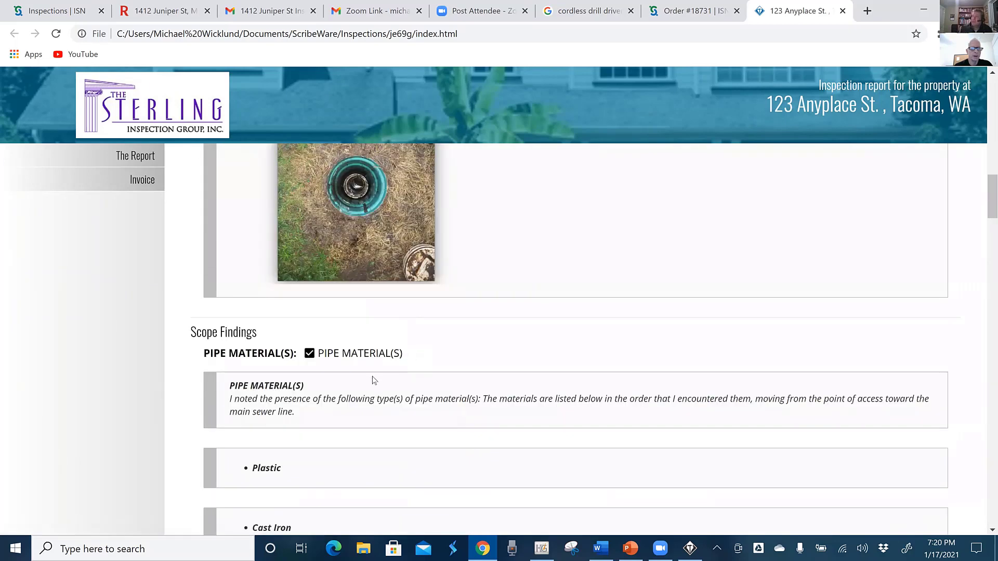
scroll(372, 383, down, 2)
scroll(351, 430, down, 1)
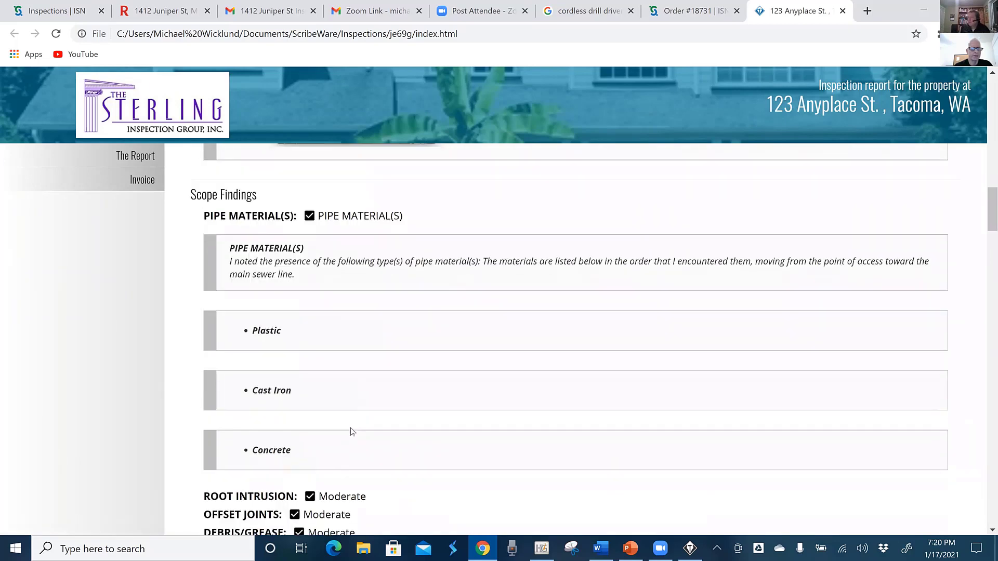
Examine the root intrusion, debris/grease and offset findings with their photos and the video entry in the preview
scroll(424, 352, down, 3)
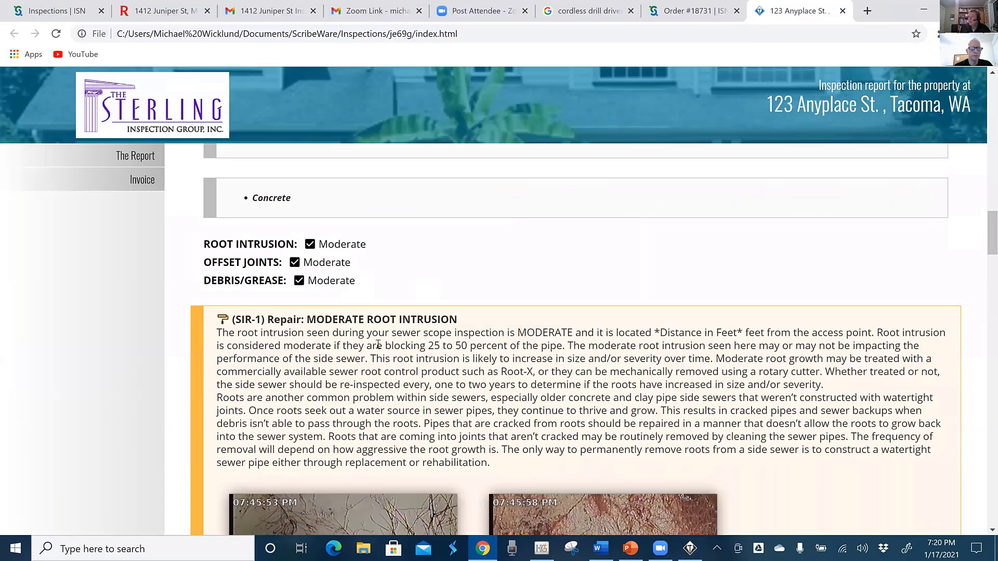
scroll(428, 344, down, 4)
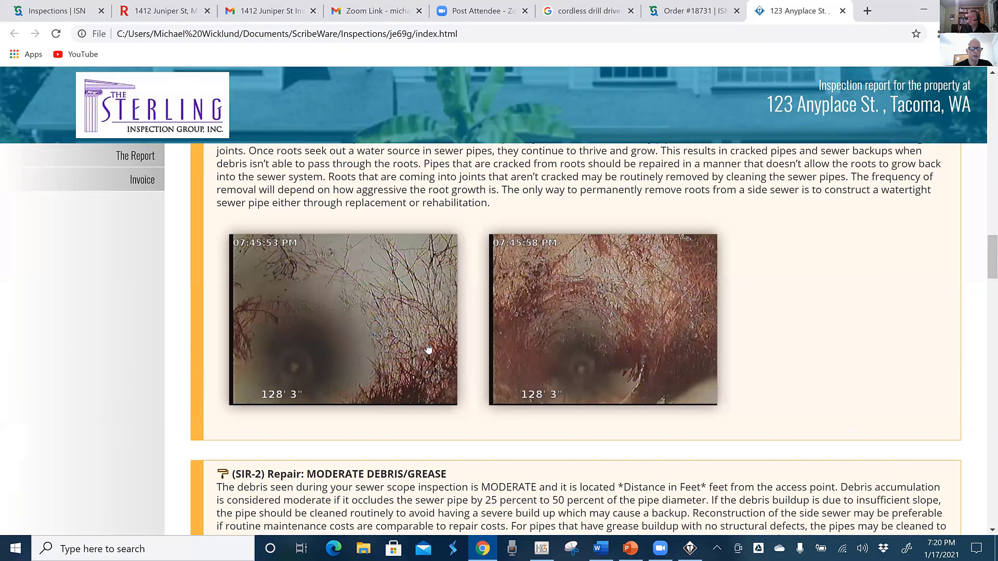
scroll(427, 348, down, 3)
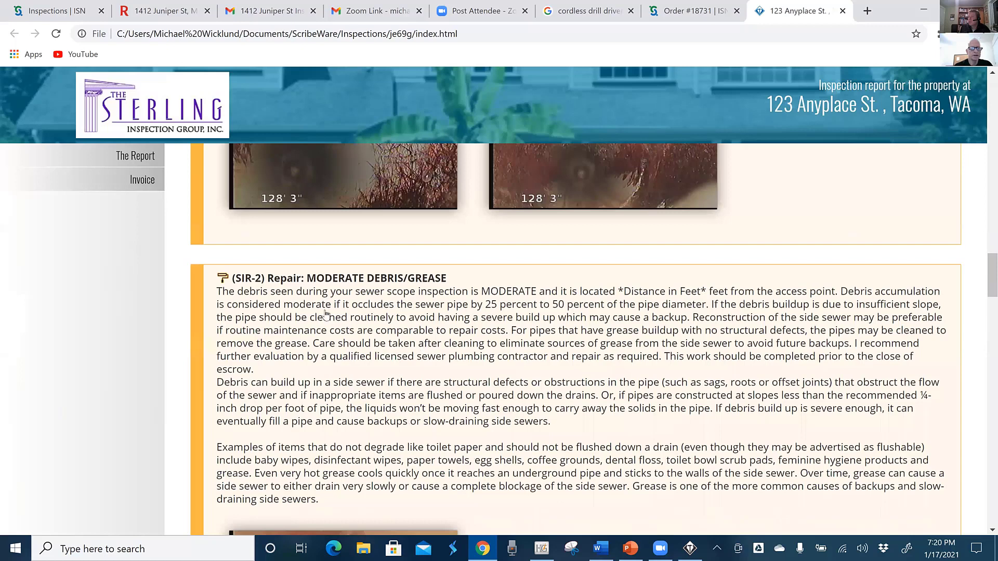
scroll(588, 308, down, 7)
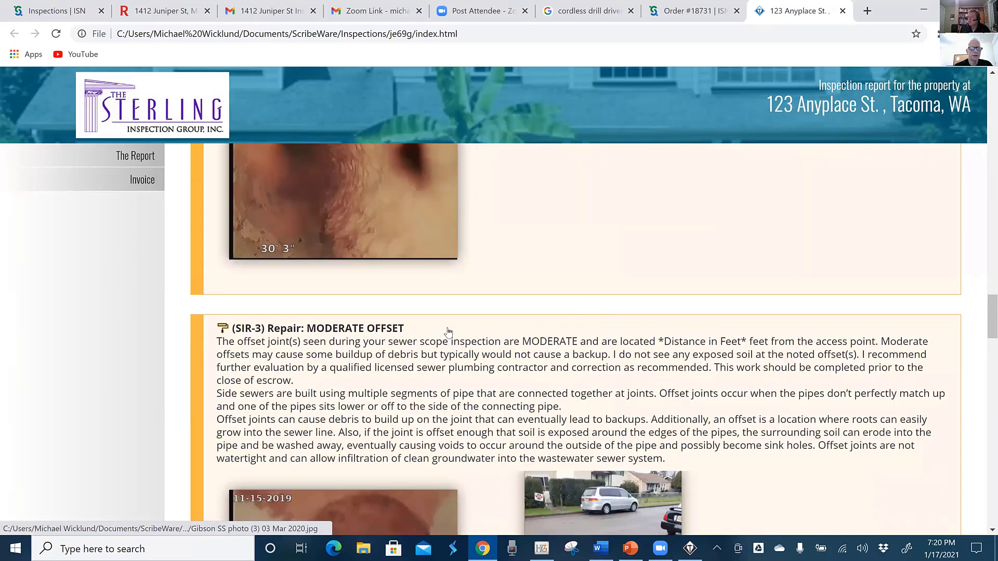
scroll(448, 332, down, 3)
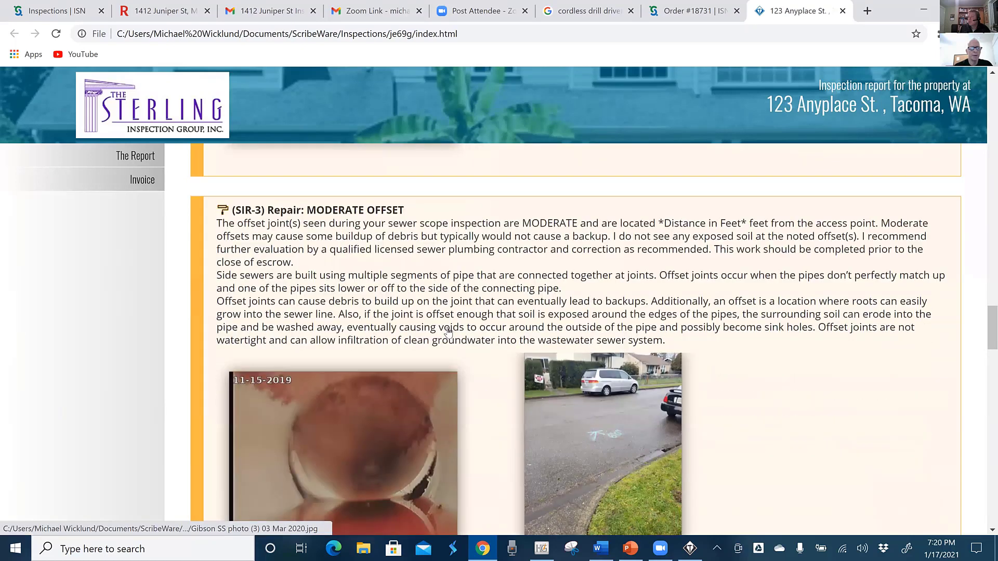
scroll(576, 312, down, 4)
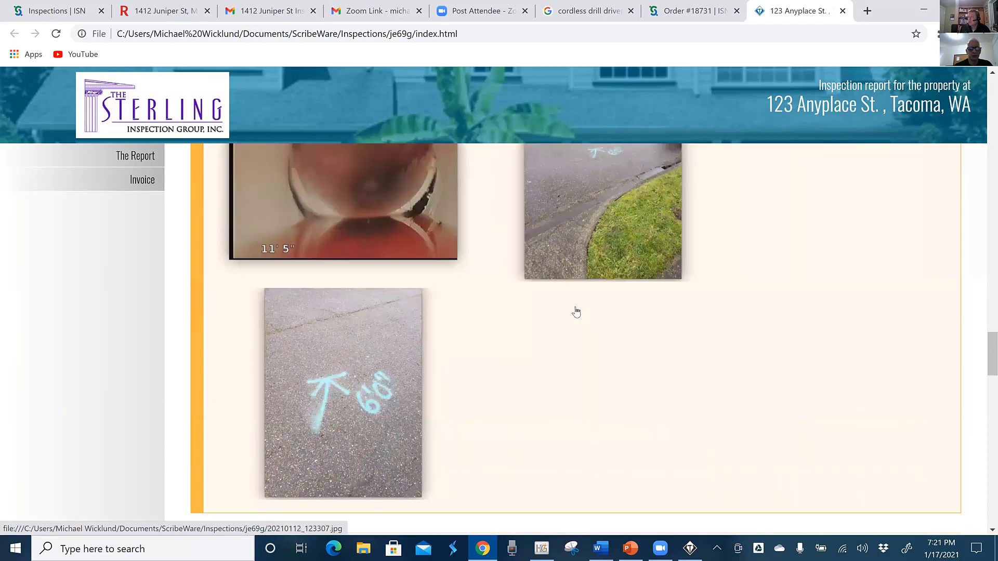
scroll(576, 312, up, 2)
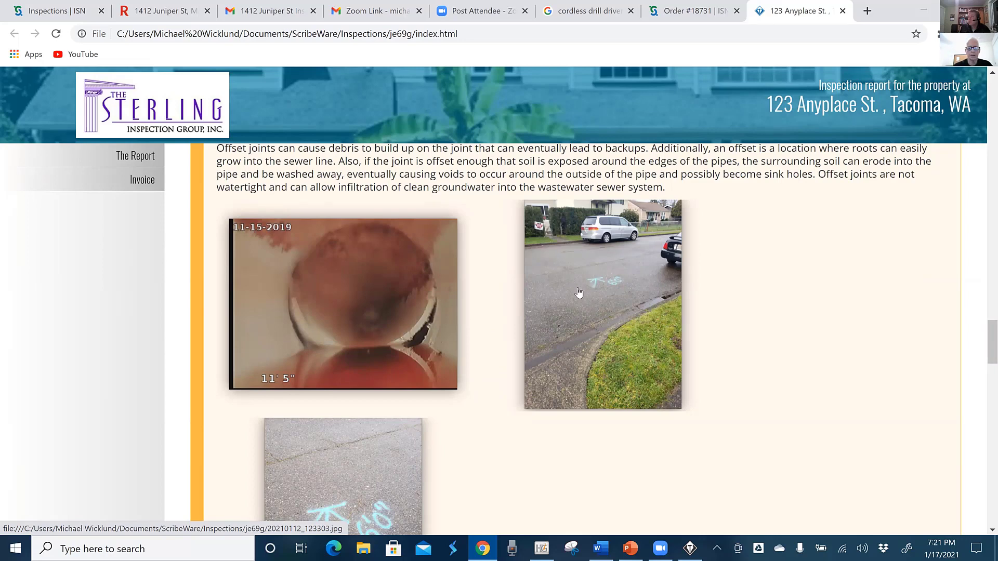
scroll(467, 303, down, 4)
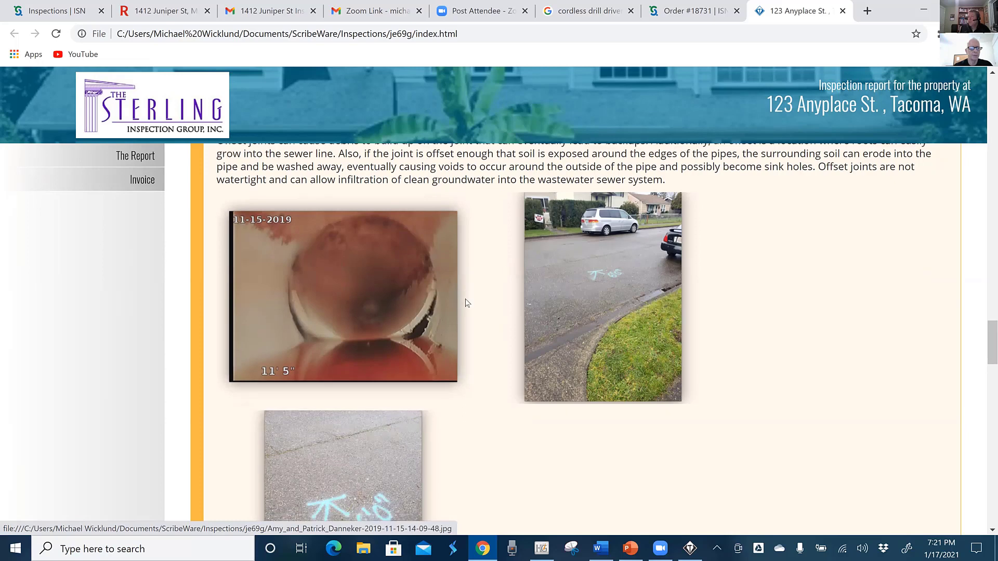
scroll(466, 303, down, 6)
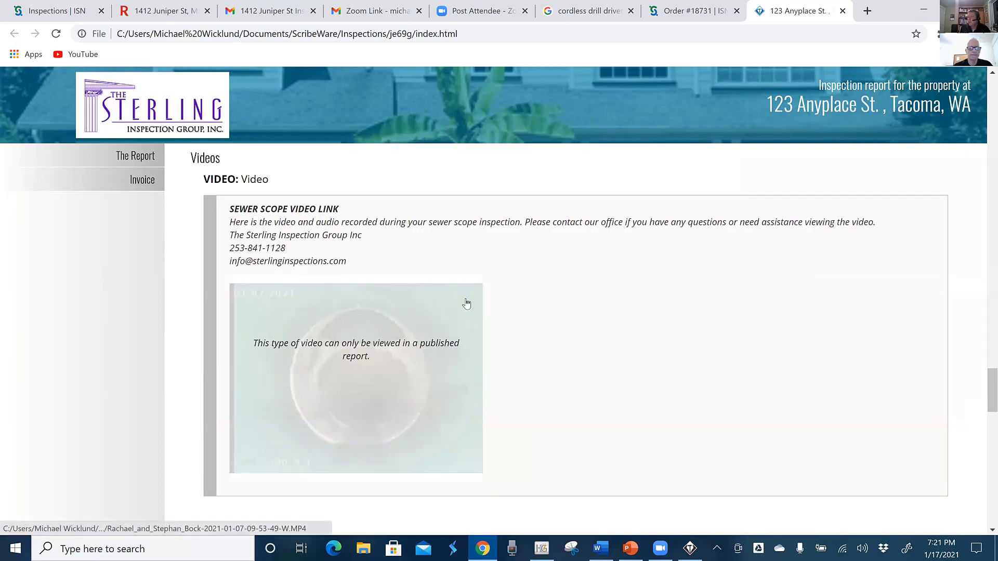
scroll(467, 304, up, 3)
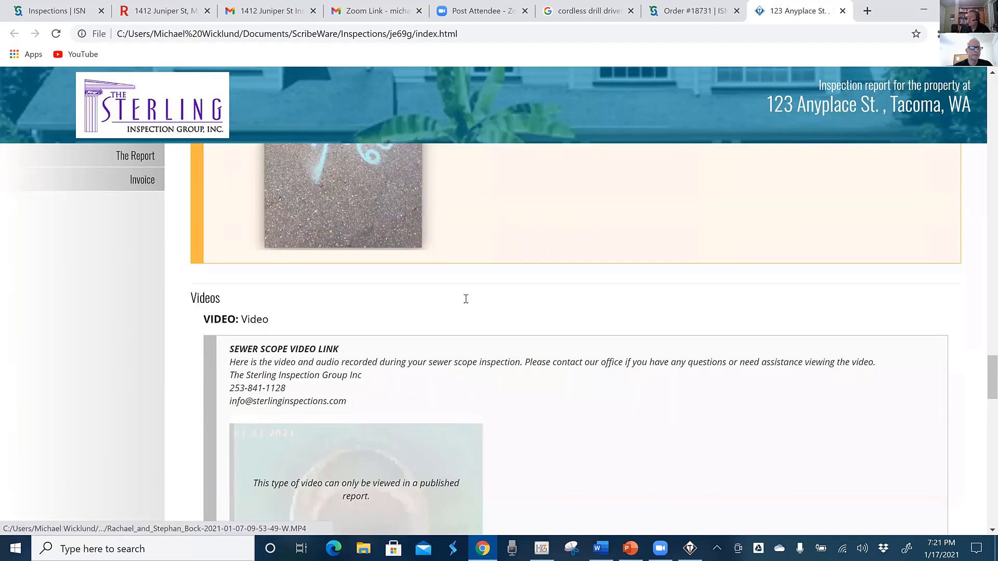
scroll(465, 299, up, 3)
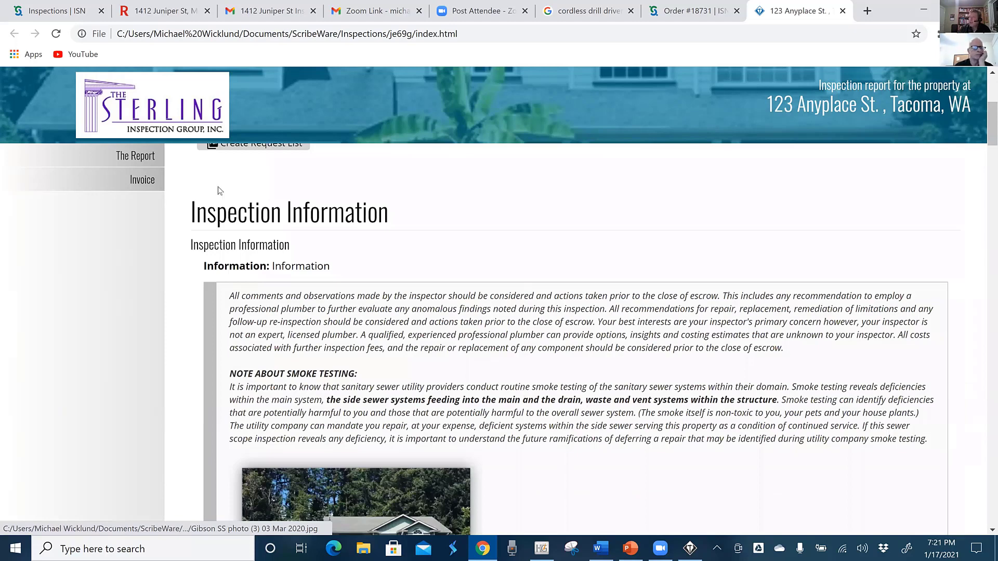
Close the report preview, switch back to ScribeWare and return to the noted defects in Scope Findings
key(ctrl+w)
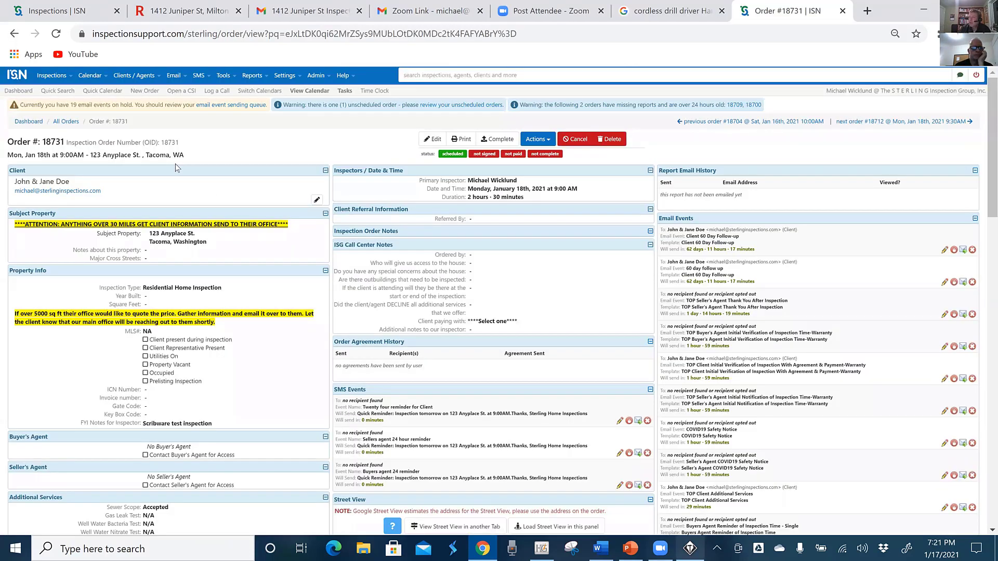
key(alt+Tab)
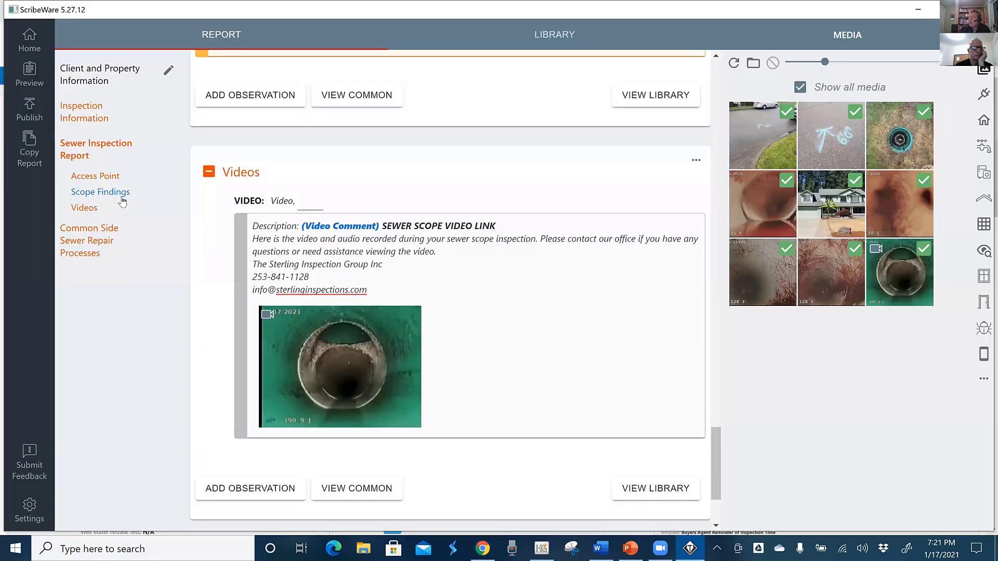
scroll(261, 189, up, 2)
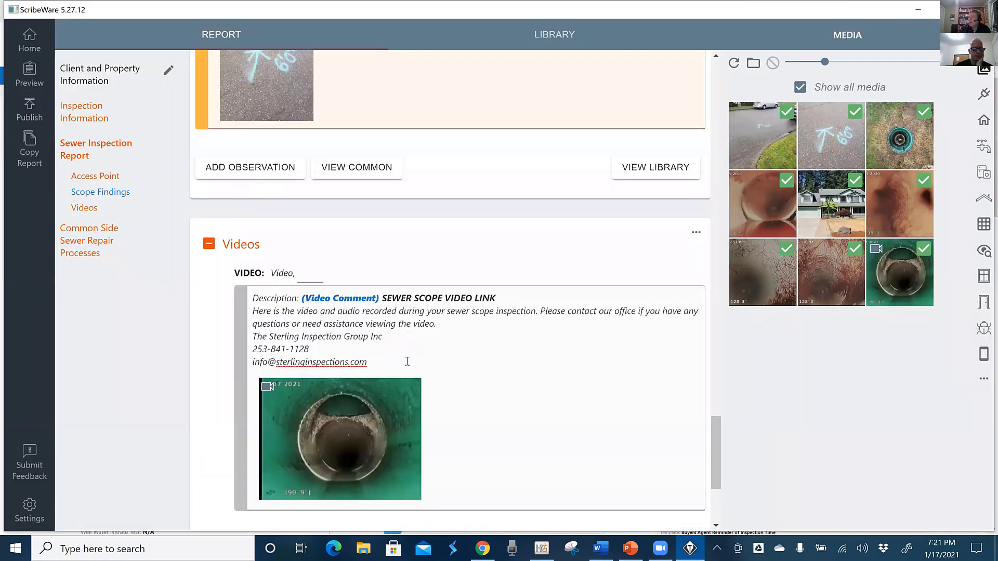
scroll(407, 361, up, 10)
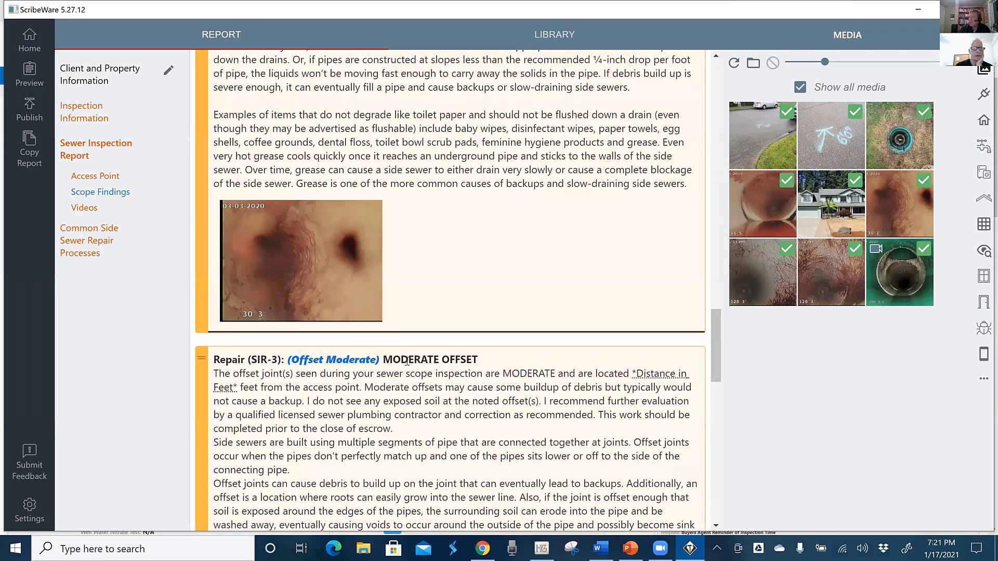
scroll(408, 364, up, 2)
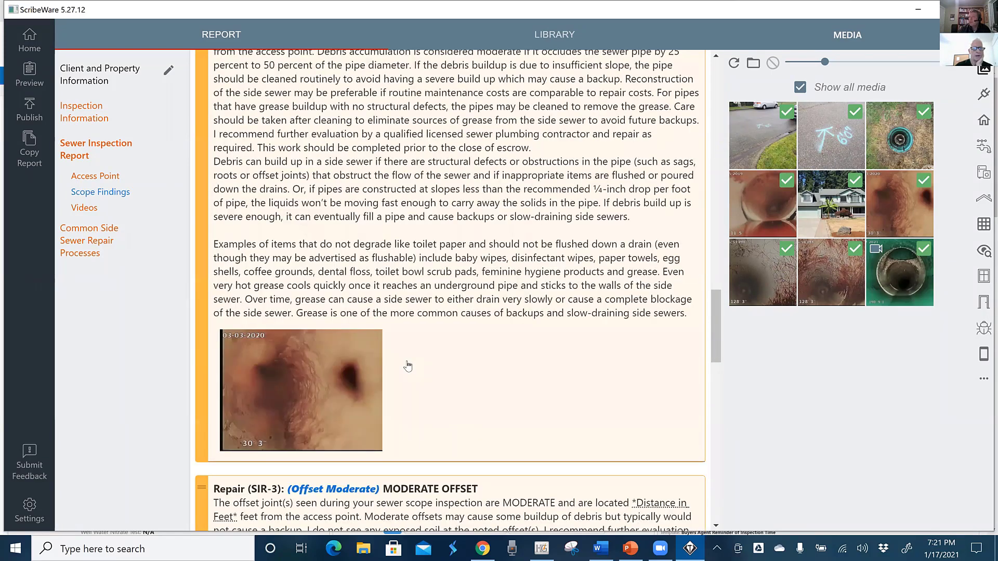
scroll(407, 366, up, 5)
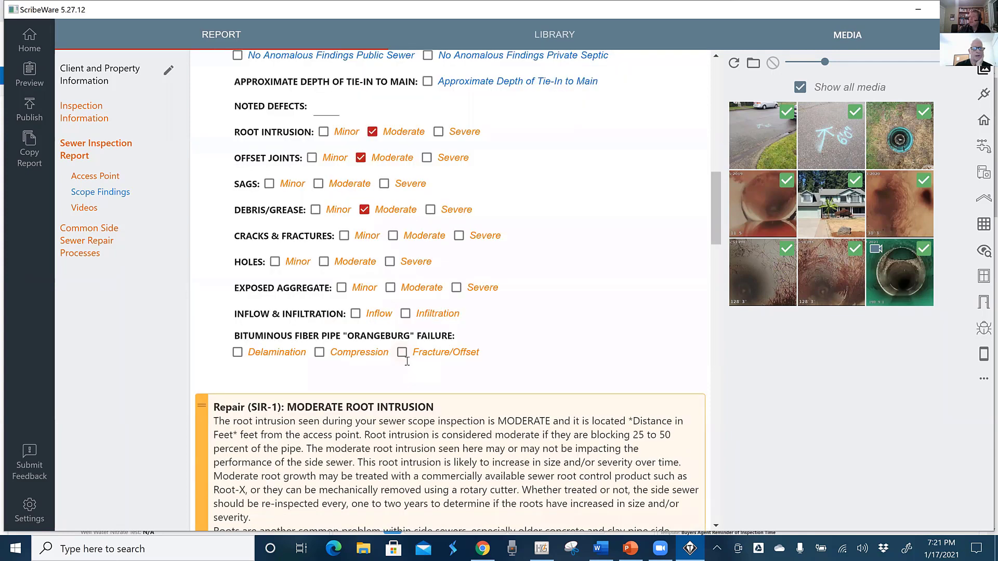
Copy the Report URL link from the Client and Property Information section
scroll(408, 361, up, 4)
scroll(407, 361, up, 2)
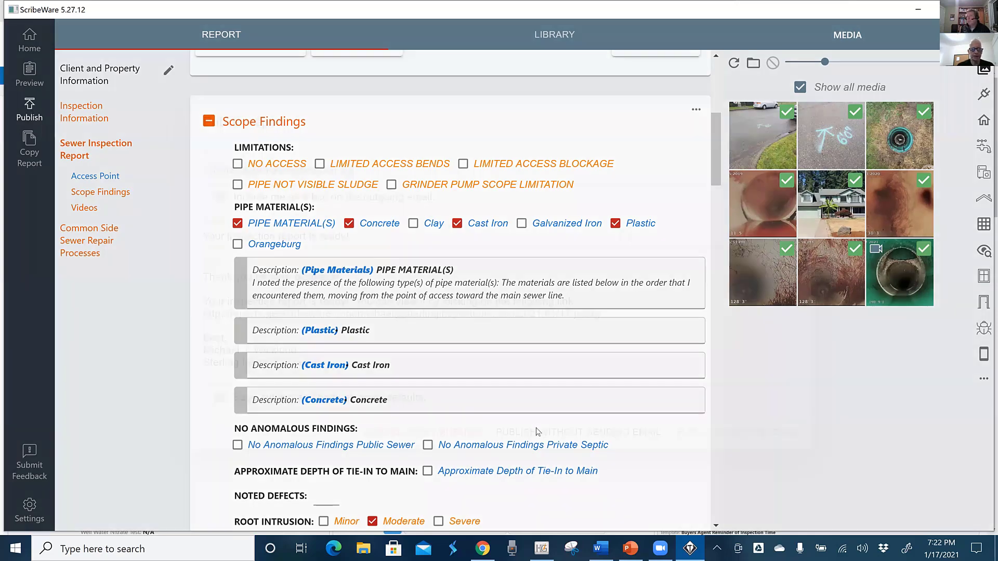
click(89, 72)
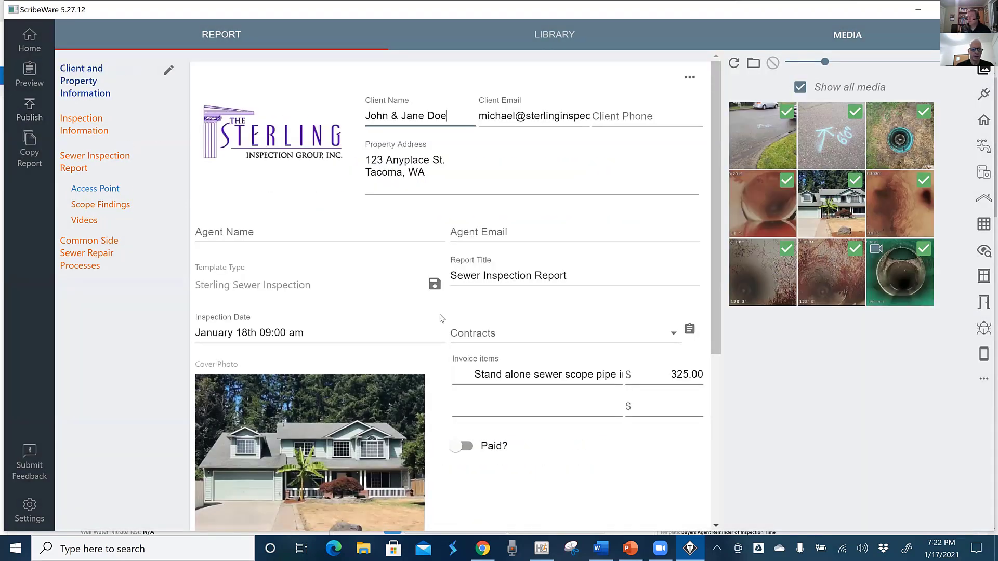
scroll(468, 332, down, 1)
scroll(496, 349, down, 4)
scroll(496, 349, down, 1)
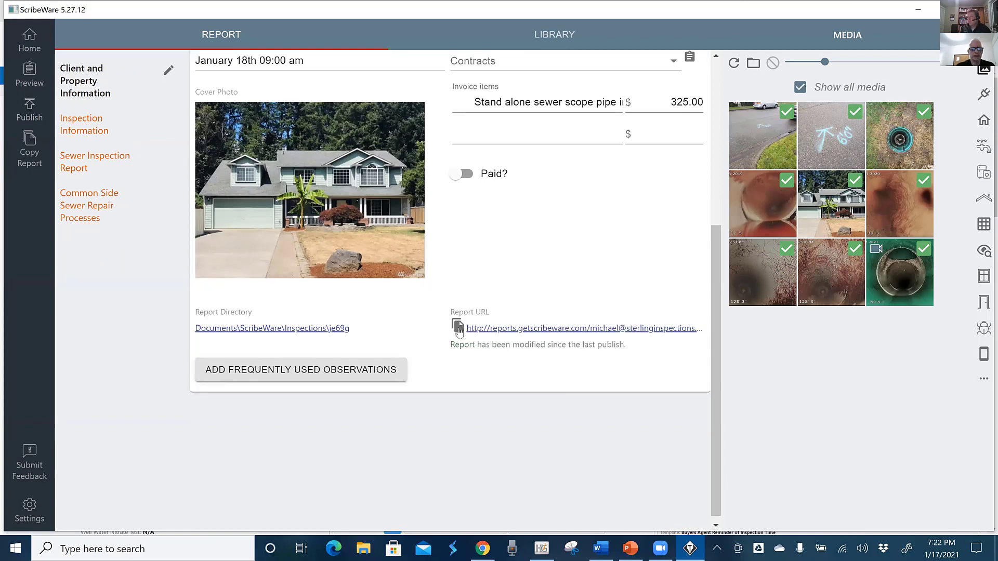
click(457, 327)
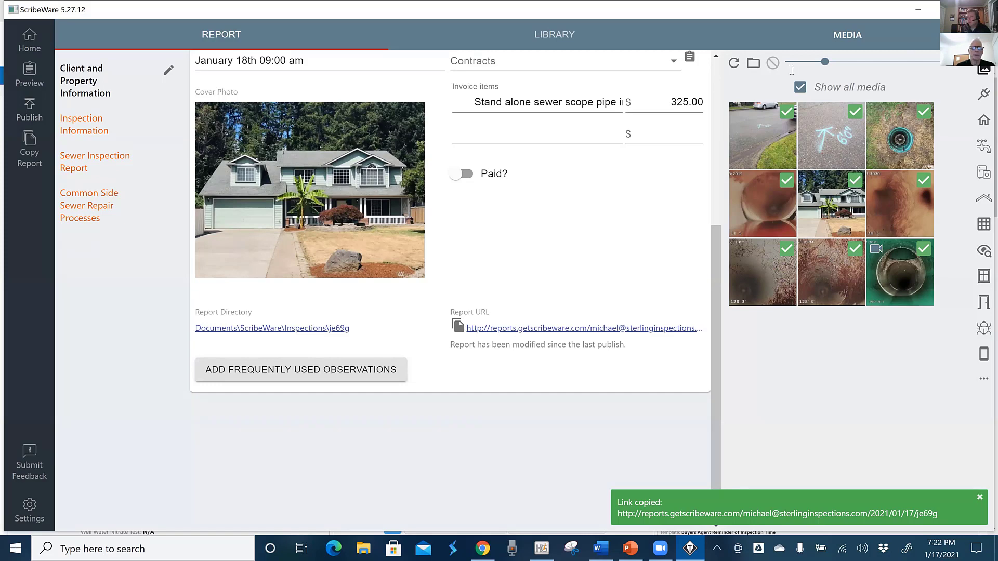
Switch to Chrome, open the copied report link in a new tab and look through the online report's findings, repair processes and inspection information
key(alt+Tab)
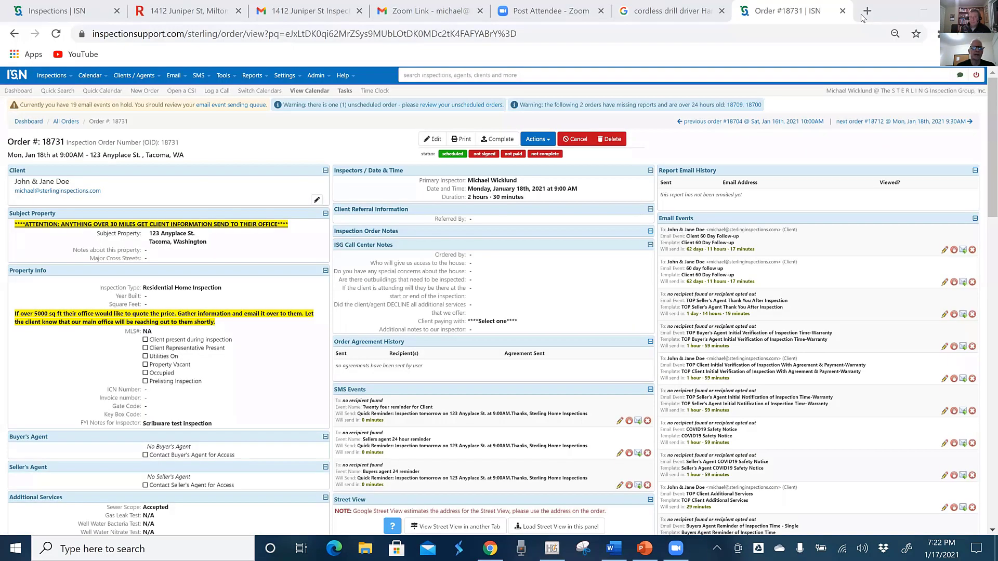
click(863, 16)
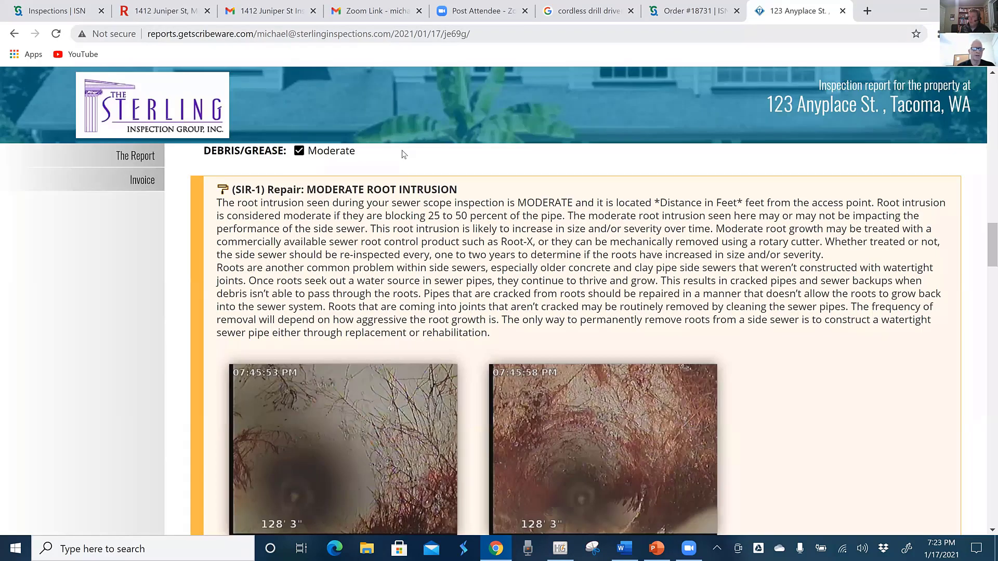
scroll(404, 153, down, 10)
scroll(404, 154, down, 2)
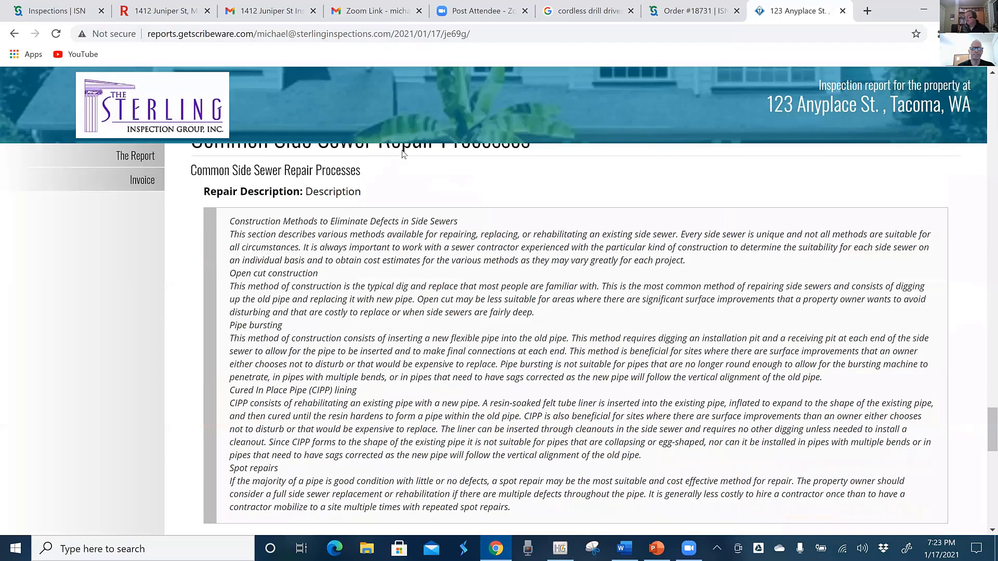
key(Home)
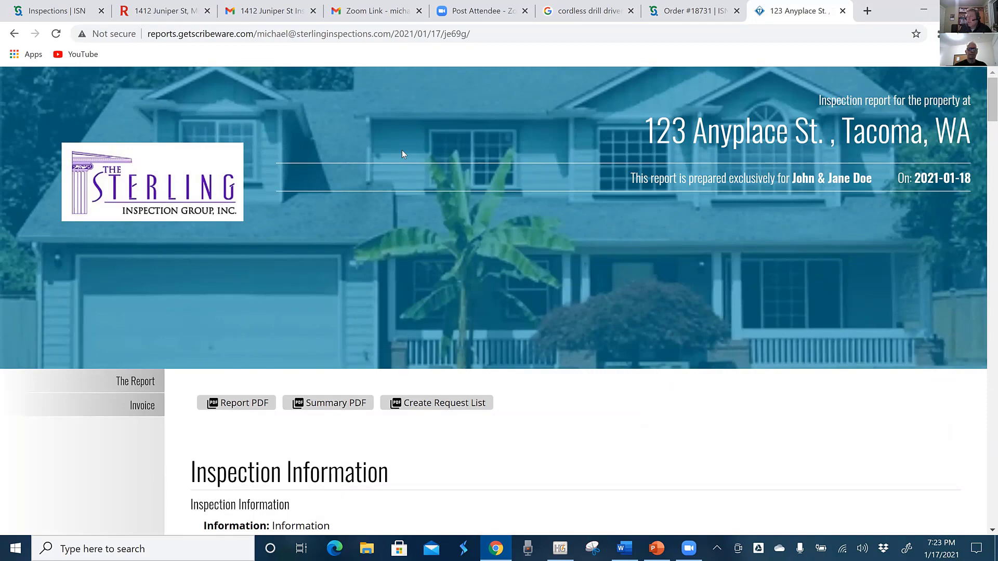
scroll(402, 154, down, 1)
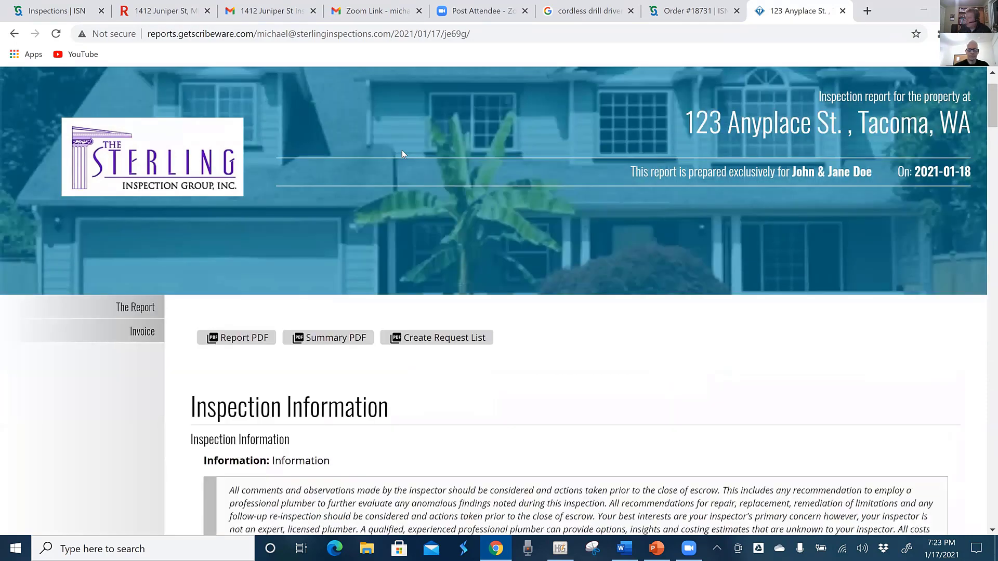
scroll(401, 154, down, 1)
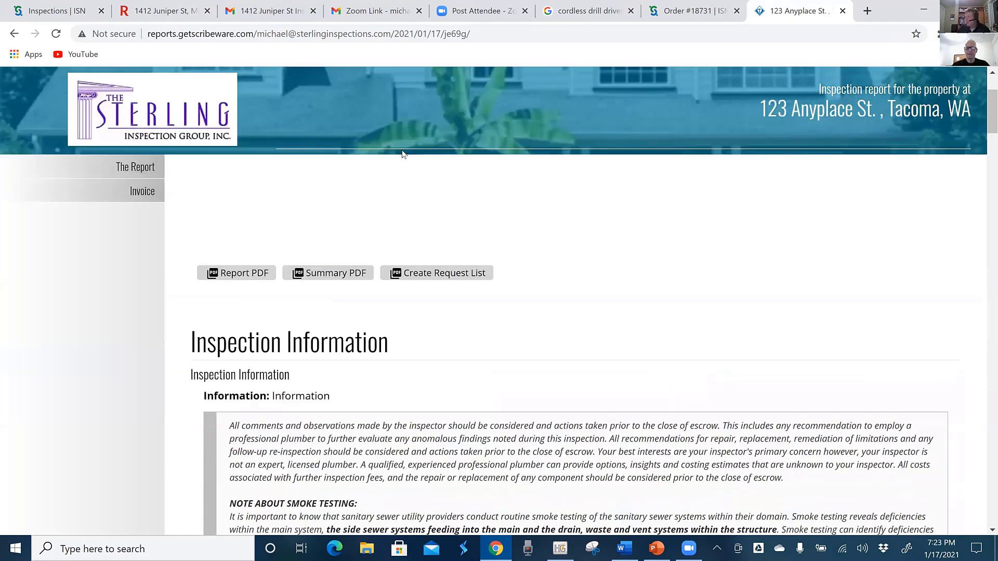
scroll(638, 101, down, 4)
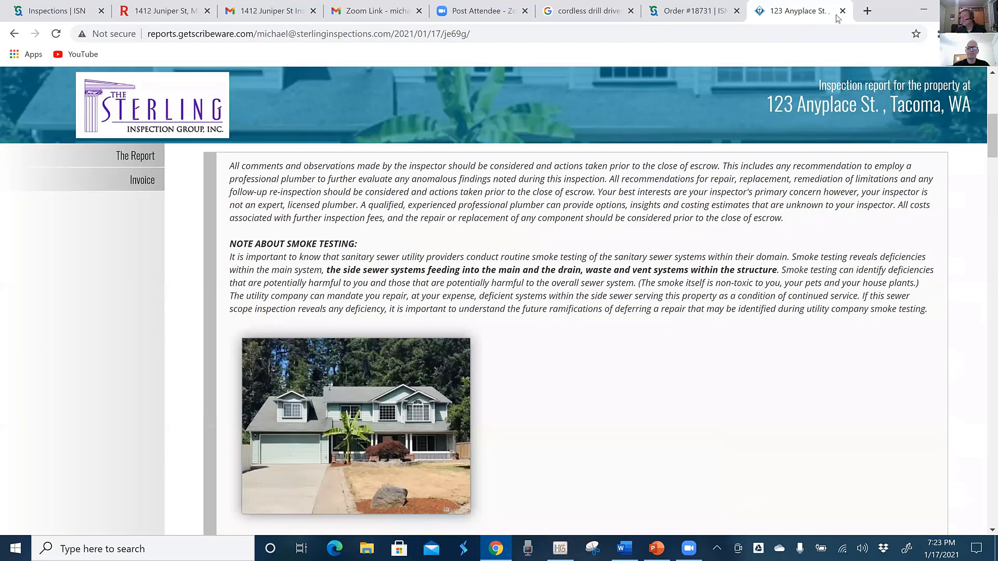